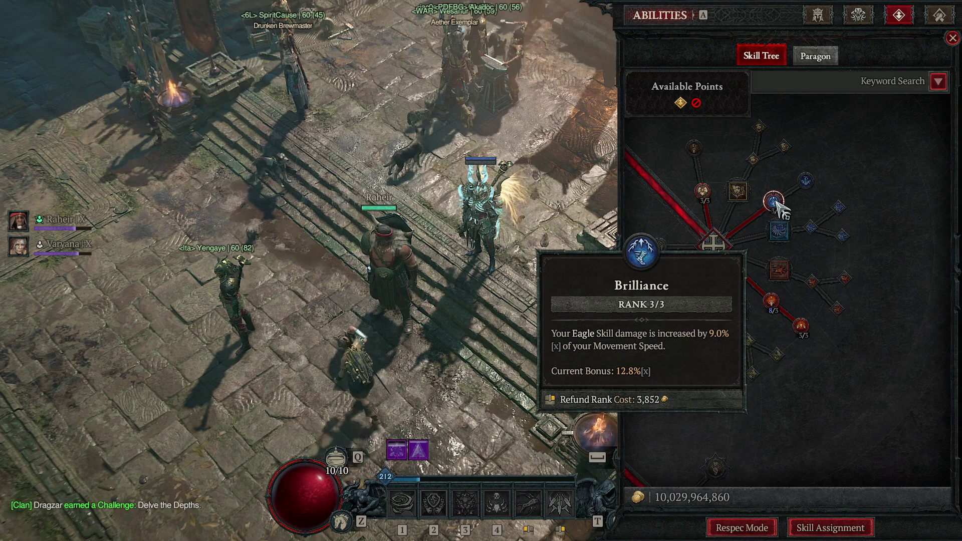
Step: Switch to the amulet comparison spreadsheet in Google Sheets and review the character stats from Dexterity through Ferocity
mouse_move(801, 328)
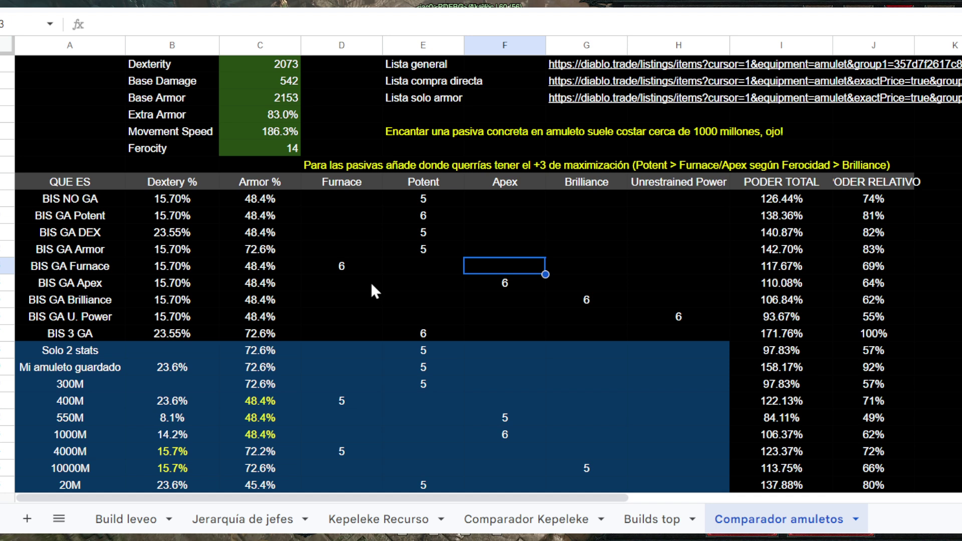
click(262, 64)
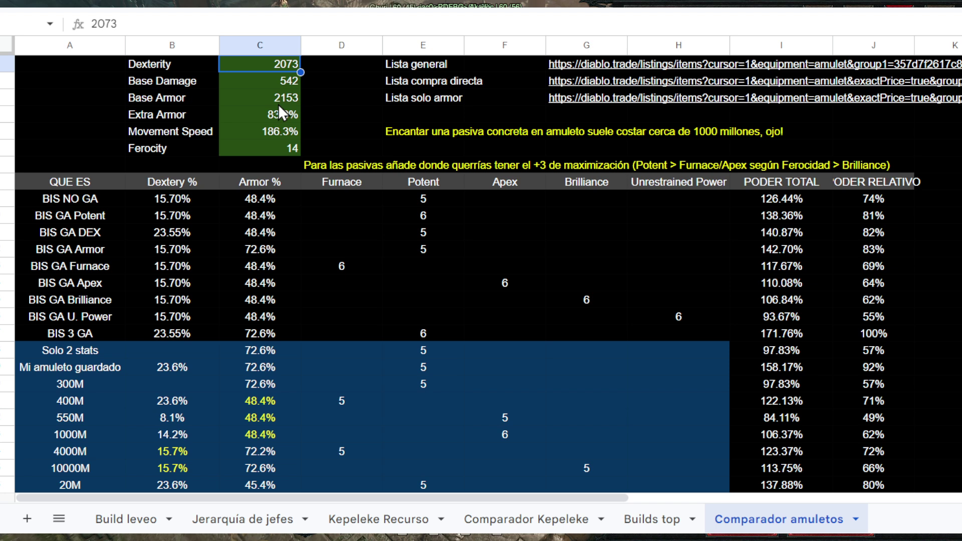
click(290, 86)
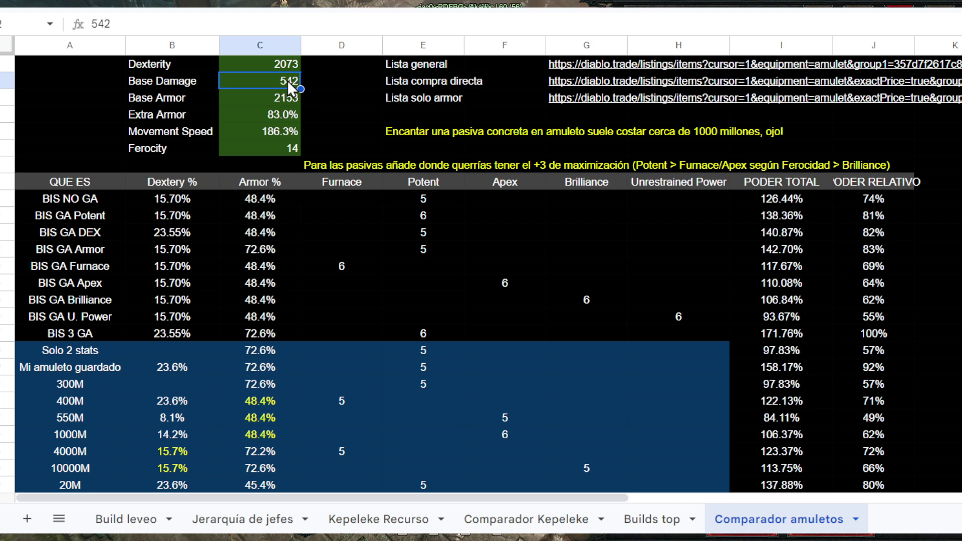
click(293, 103)
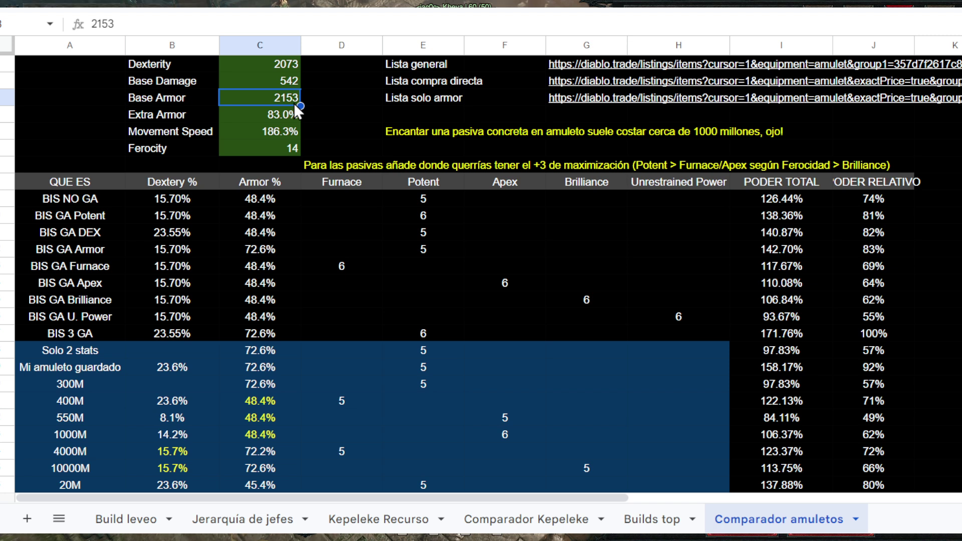
click(284, 118)
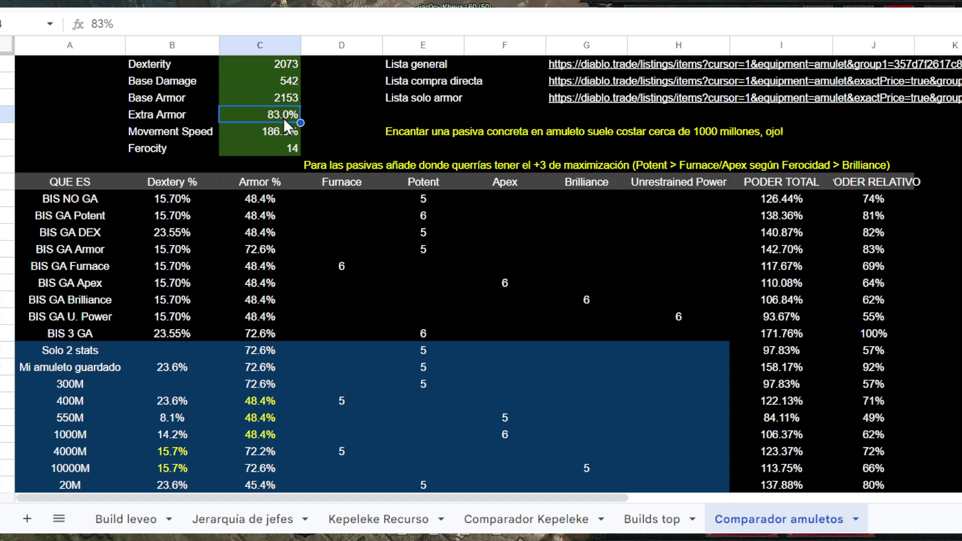
click(286, 134)
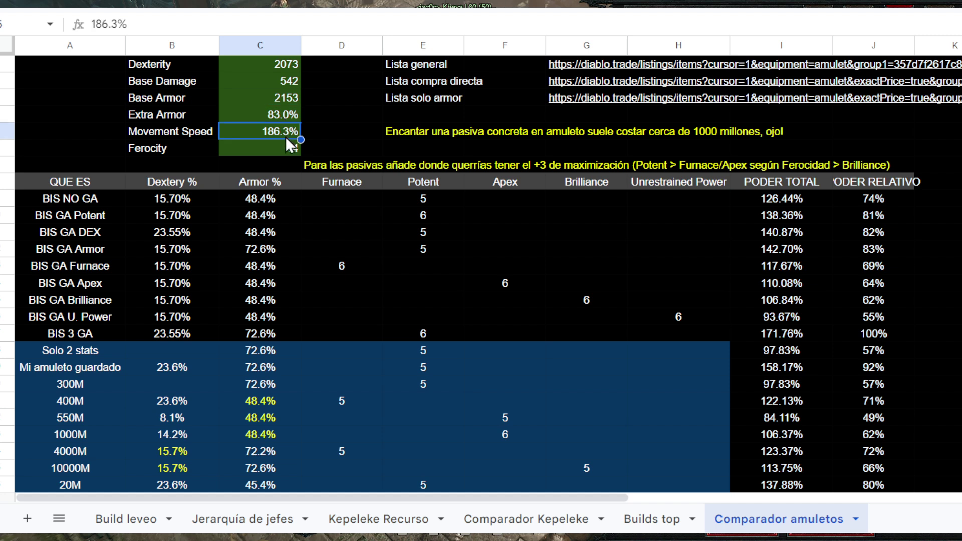
click(290, 145)
text(14)
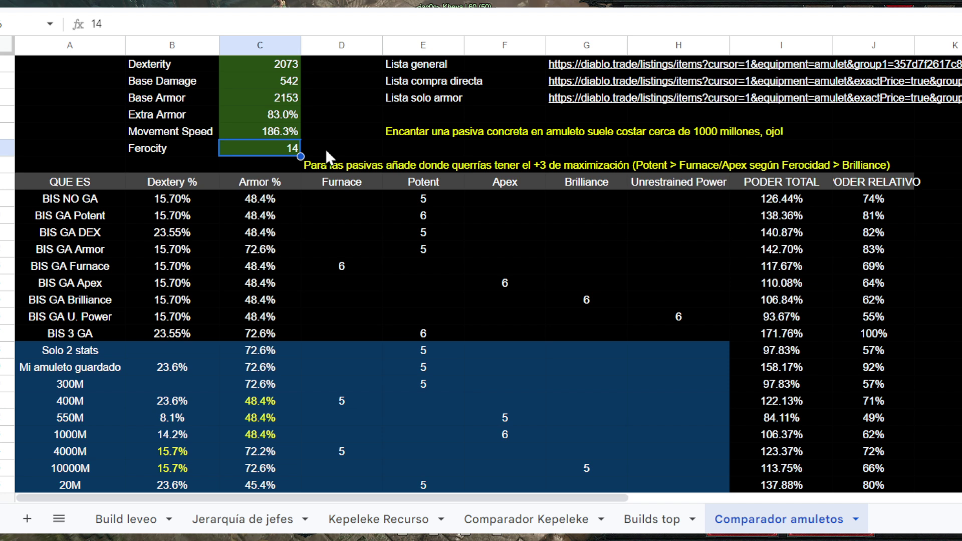
Step: Examine the Dexterity, Armor and passive entries of the BIS 3 GA amulet, starting from the BIS NO GA Dexterity value
click(190, 206)
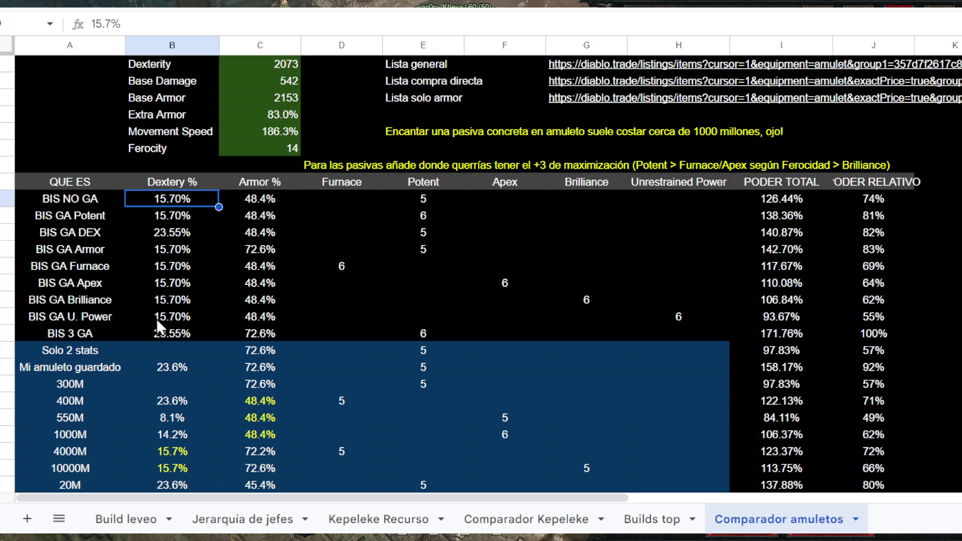
click(85, 332)
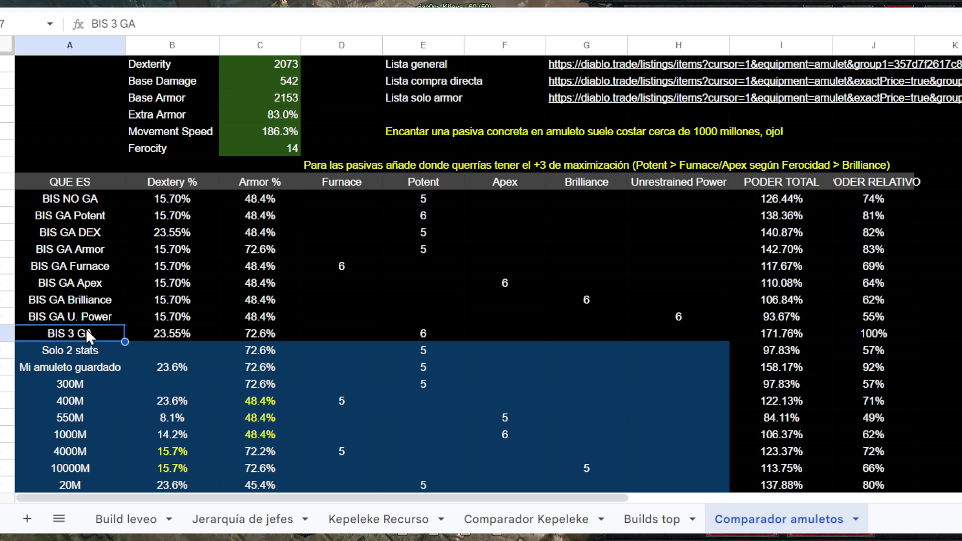
click(420, 338)
click(242, 332)
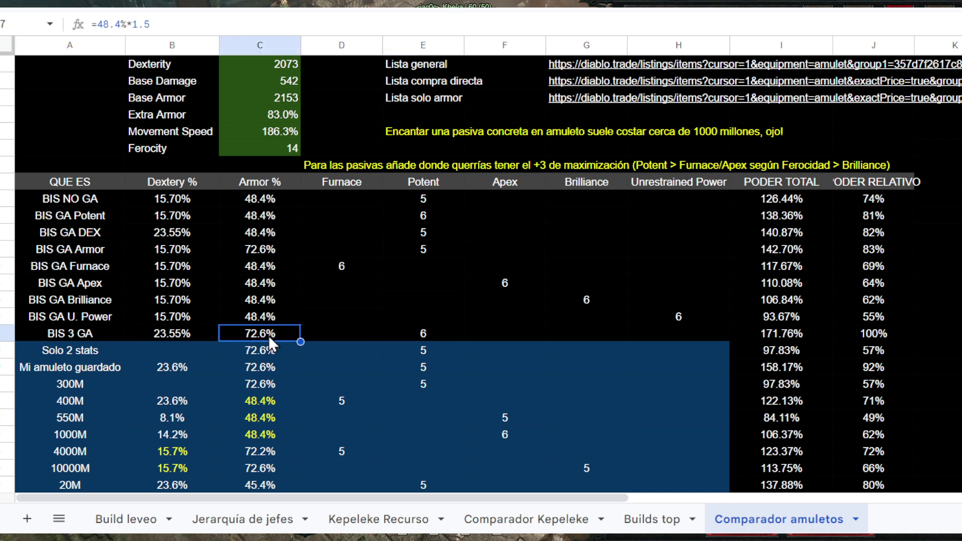
click(172, 333)
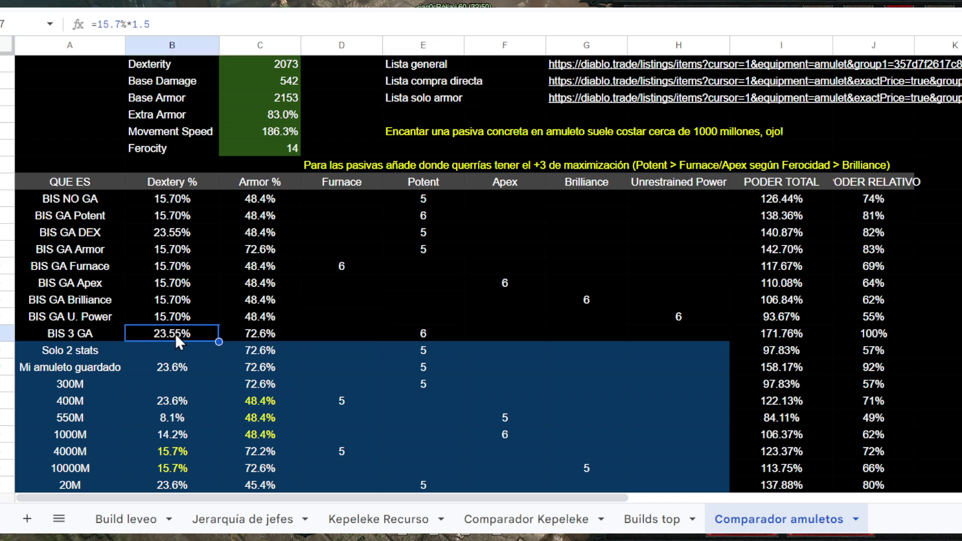
click(341, 334)
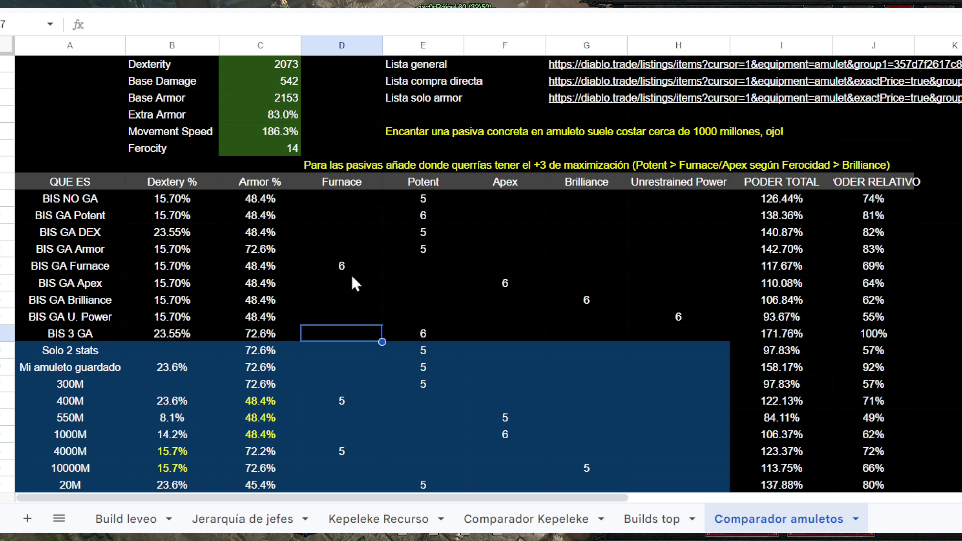
click(416, 329)
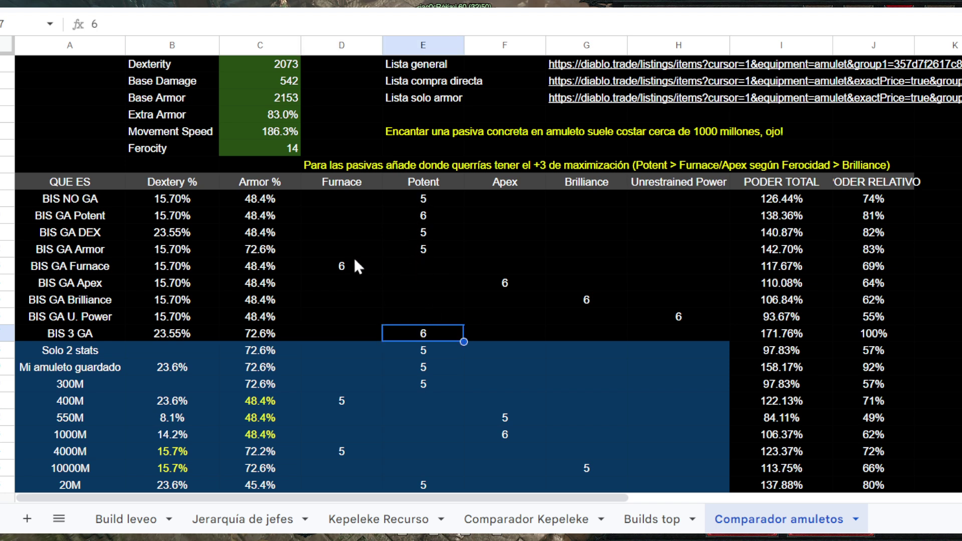
Step: Compare the Armor, Potent and Furnace entries across the BIS NO GA, GA Potent, GA Armor, GA Furnace and 3 GA rows
click(339, 267)
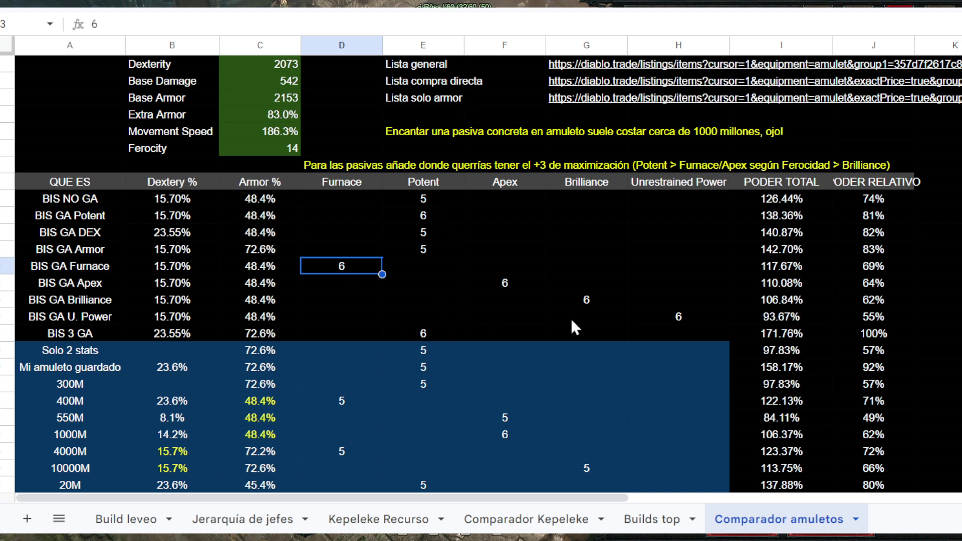
click(262, 333)
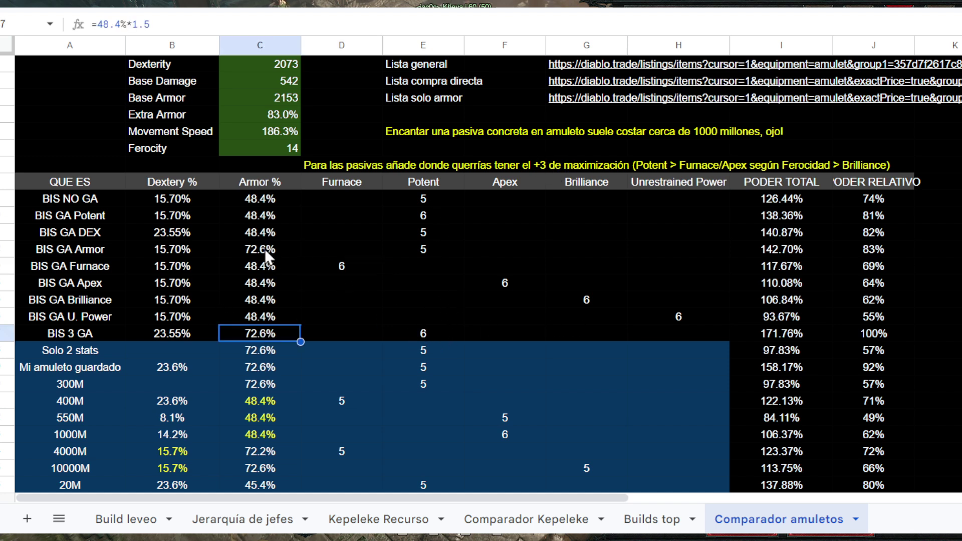
click(265, 248)
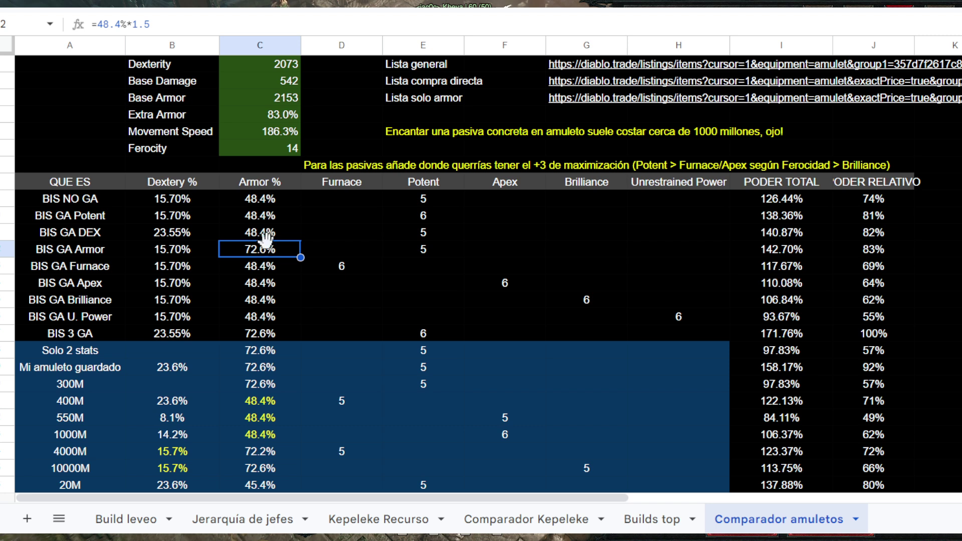
click(254, 198)
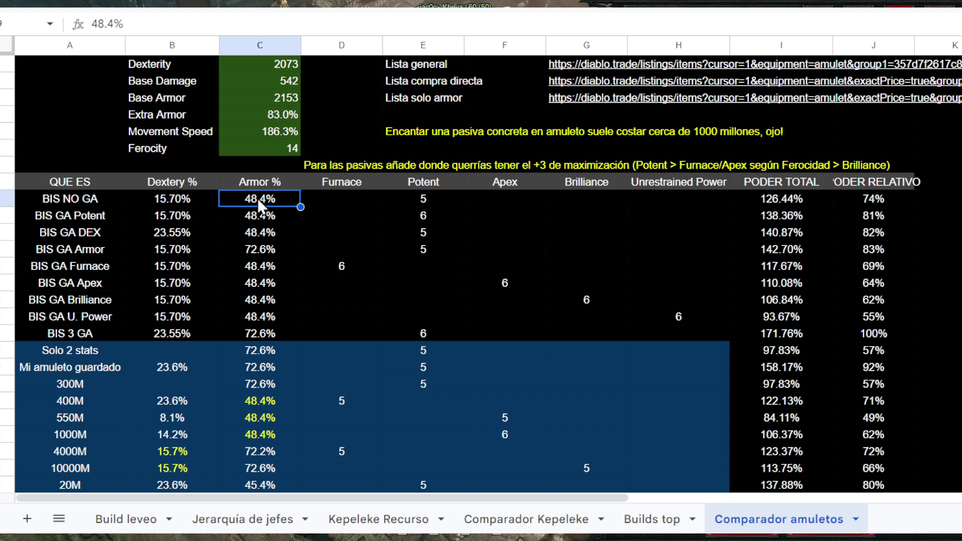
click(435, 211)
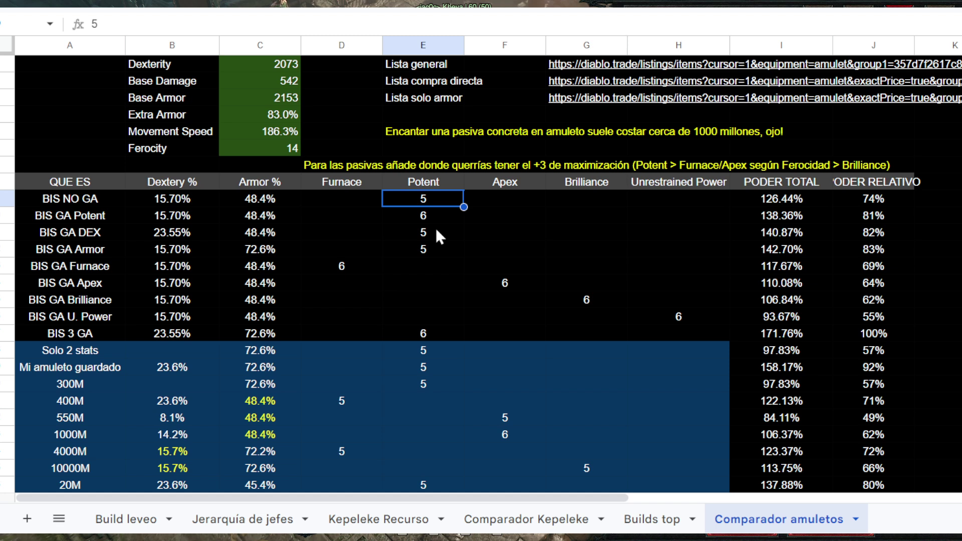
click(267, 255)
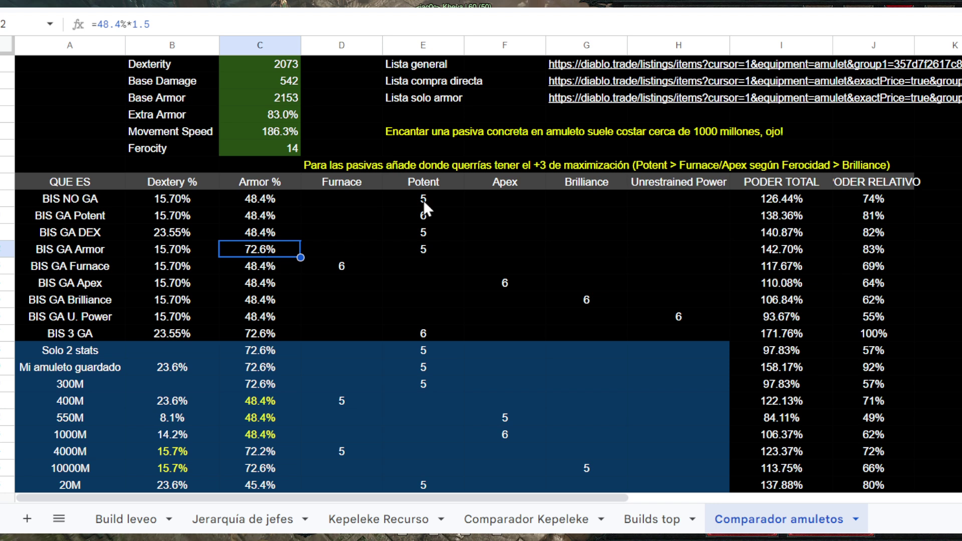
click(437, 216)
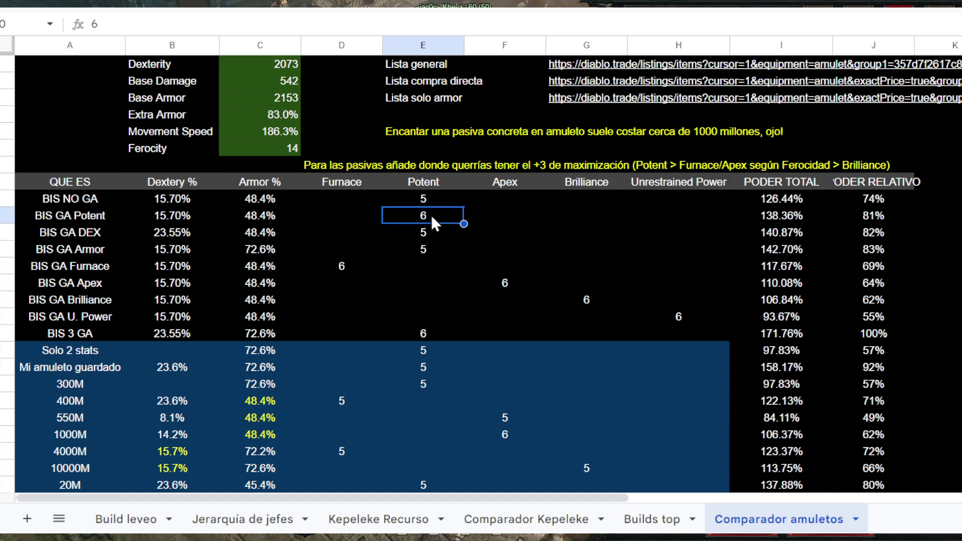
click(431, 199)
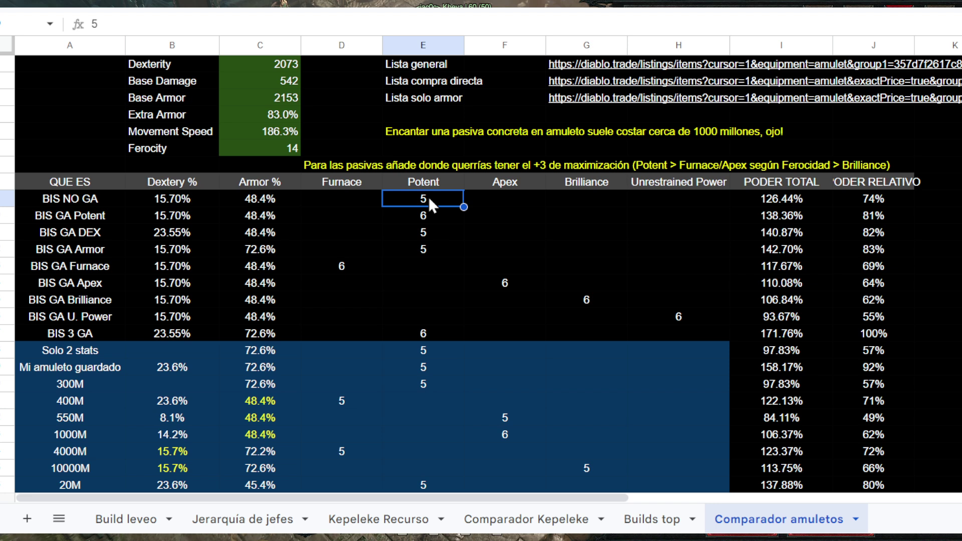
click(339, 271)
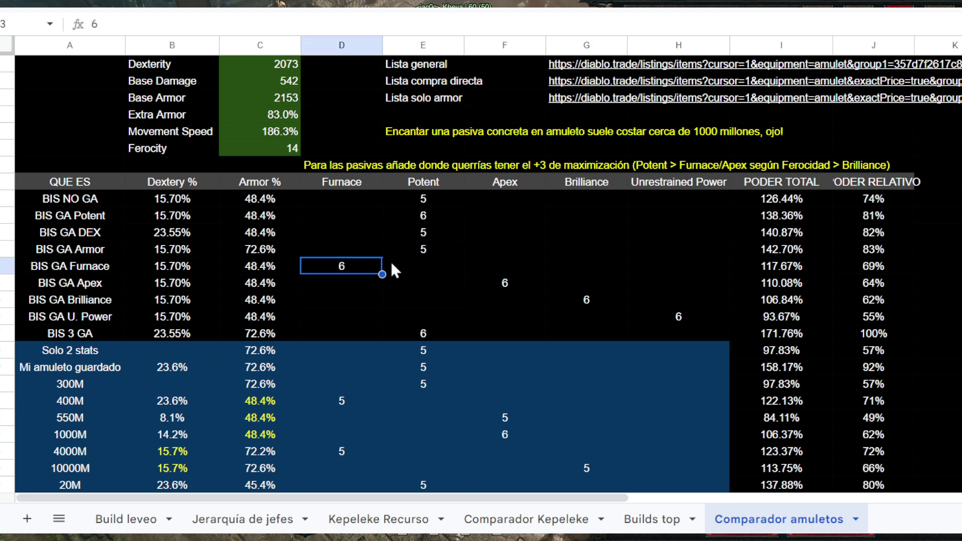
click(426, 265)
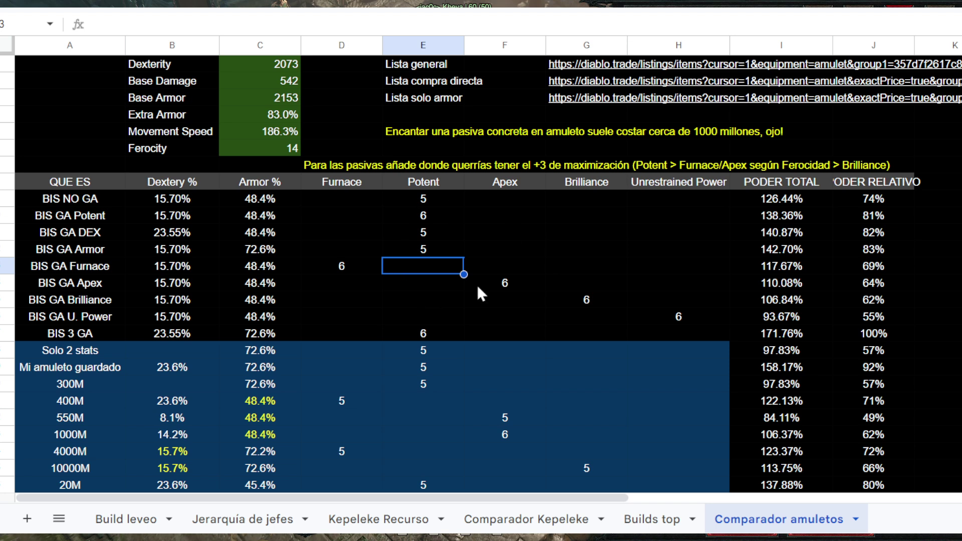
click(429, 200)
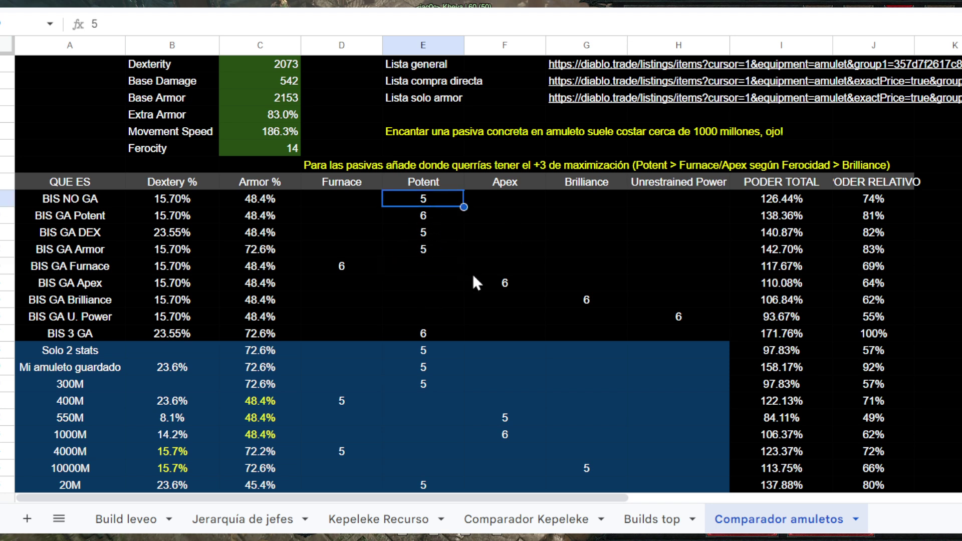
Step: Check the BIS 3 GA total power formula and widen the PODER RELATIVO column to fit its heading
click(81, 335)
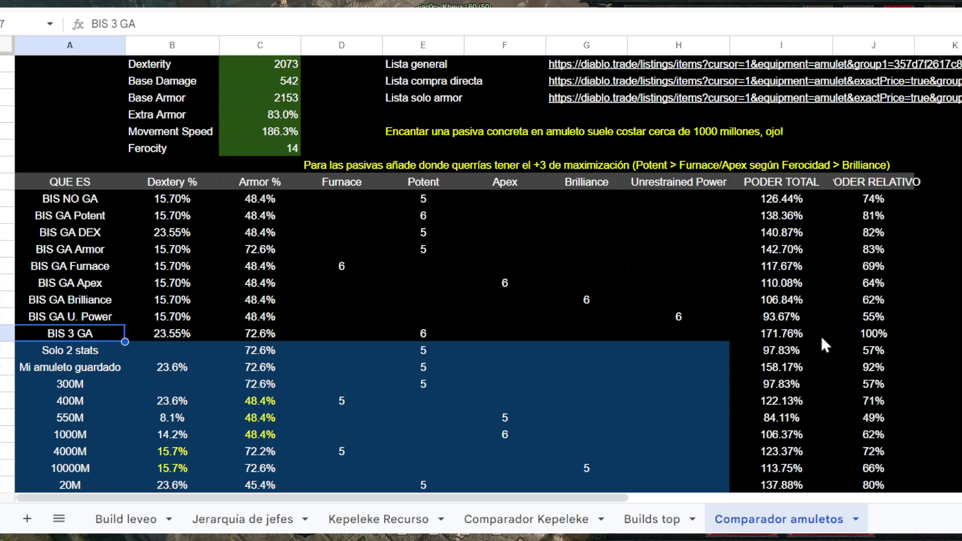
click(780, 332)
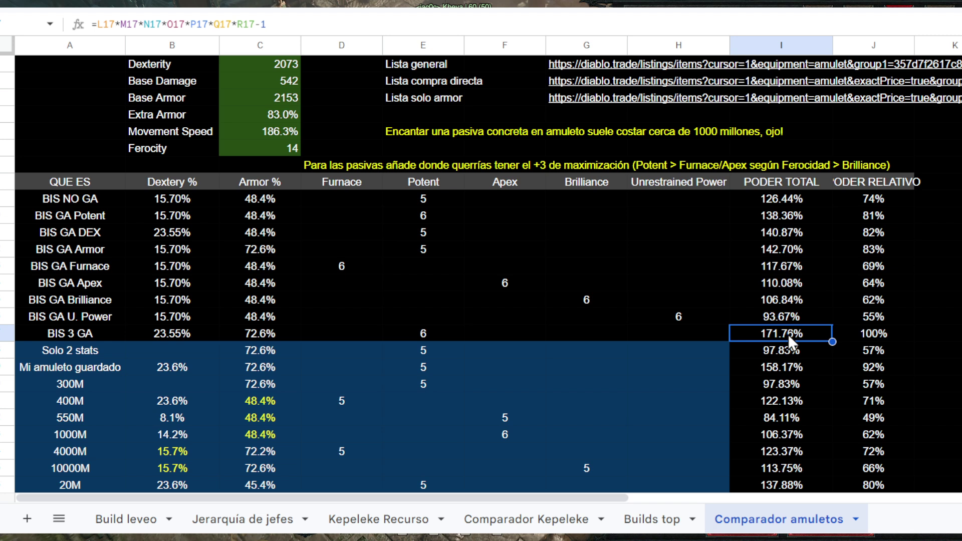
click(909, 45)
drag(914, 45, 928, 46)
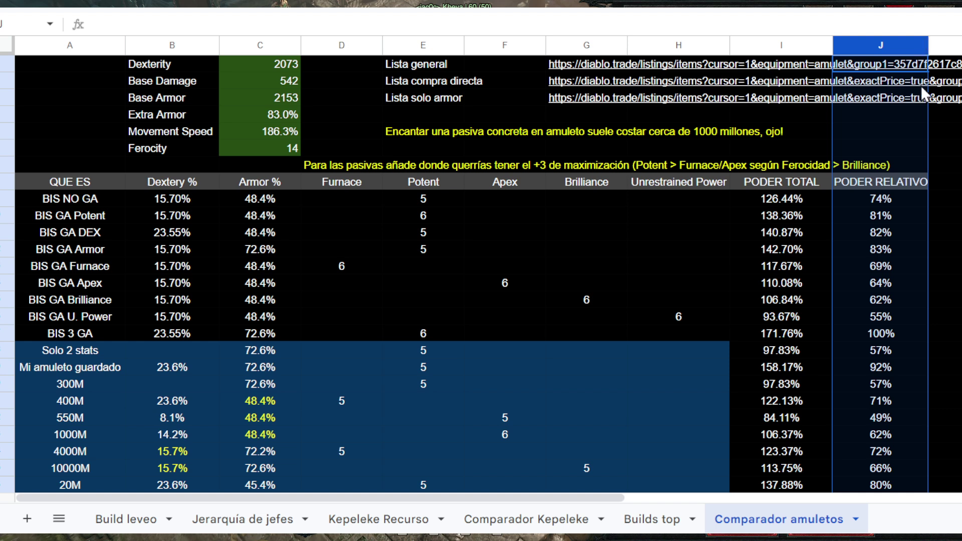
Step: Examine the relative power formulas for BIS 3 GA and BIS NO GA and compare the Potent, DEX and Furnace amulet rows
click(870, 302)
click(860, 333)
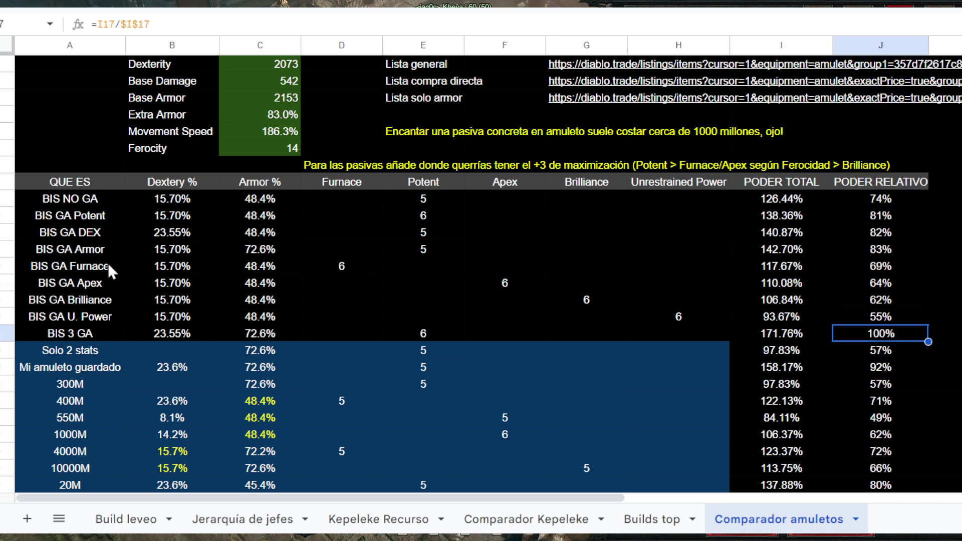
click(84, 200)
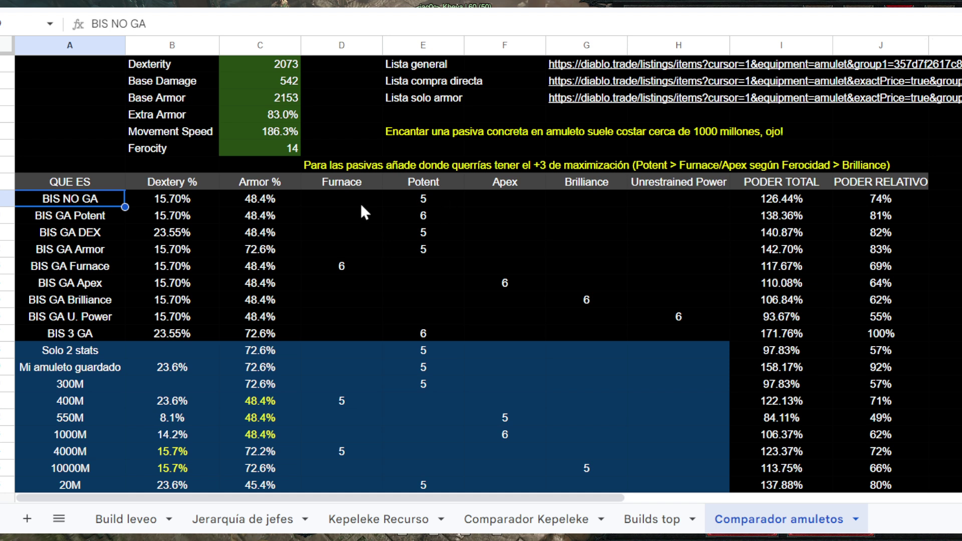
click(879, 200)
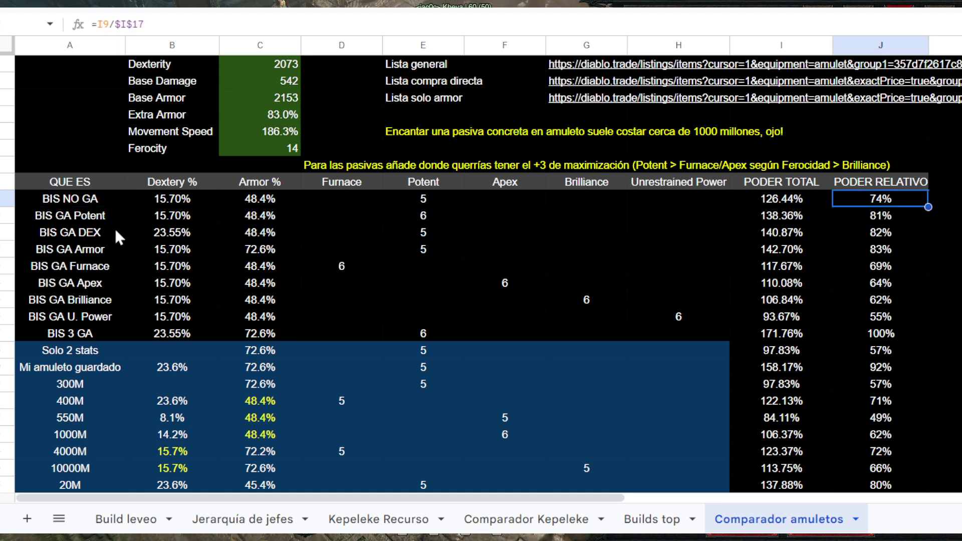
click(92, 215)
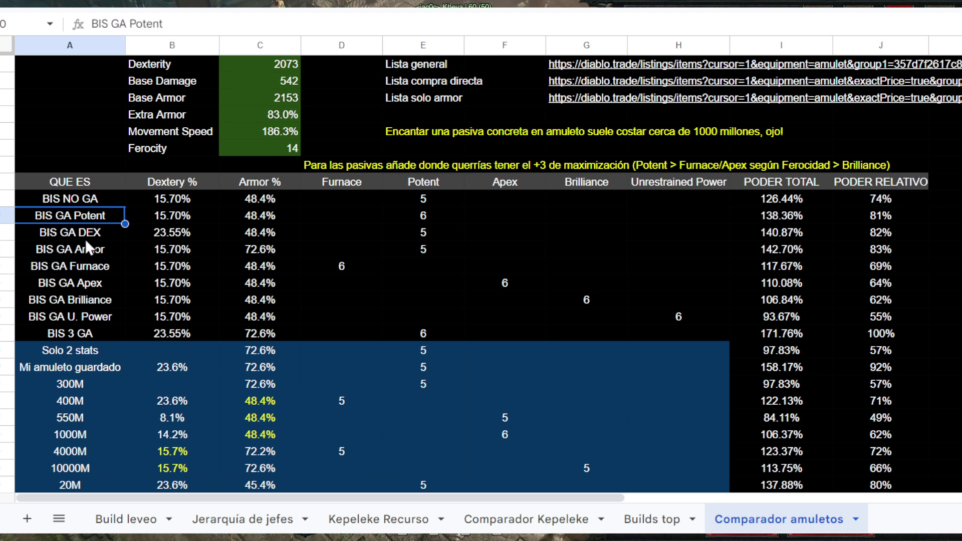
click(88, 233)
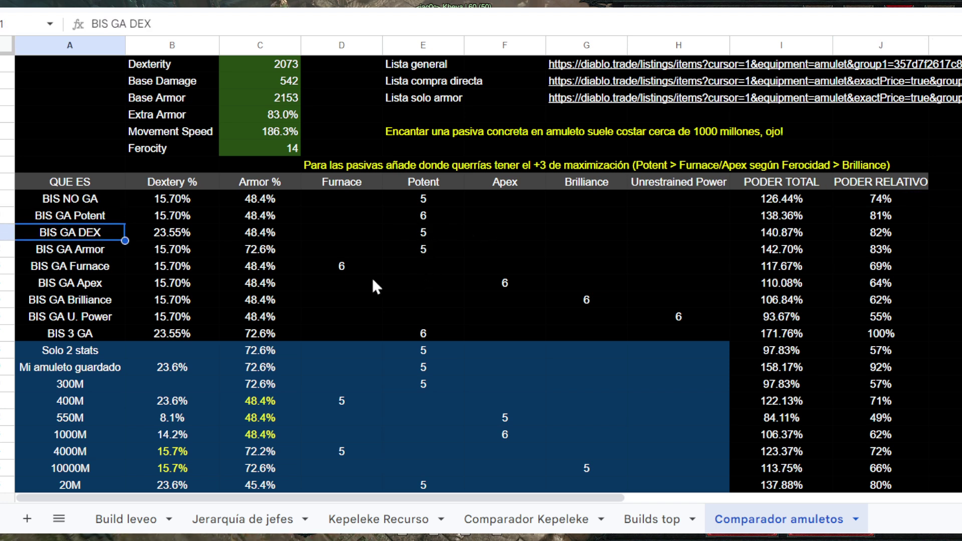
click(269, 266)
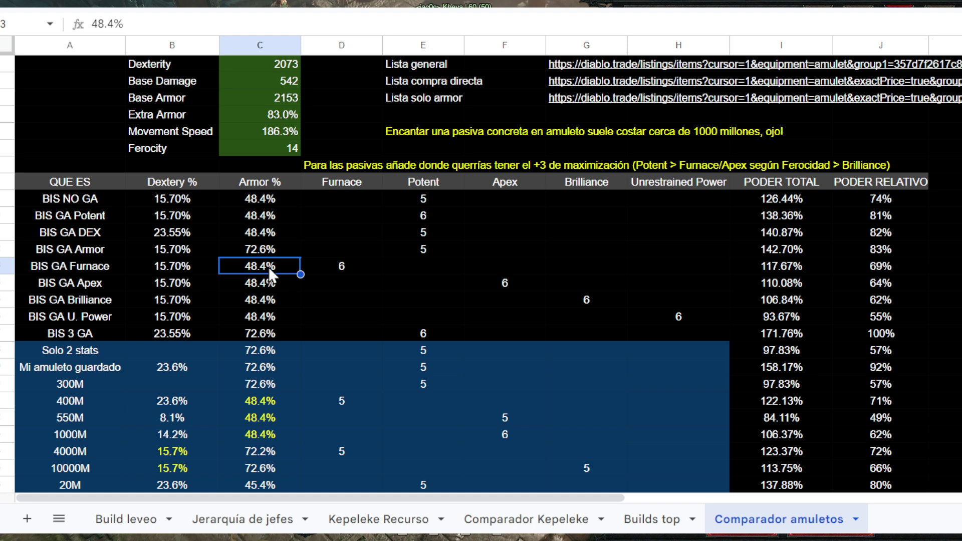
click(188, 266)
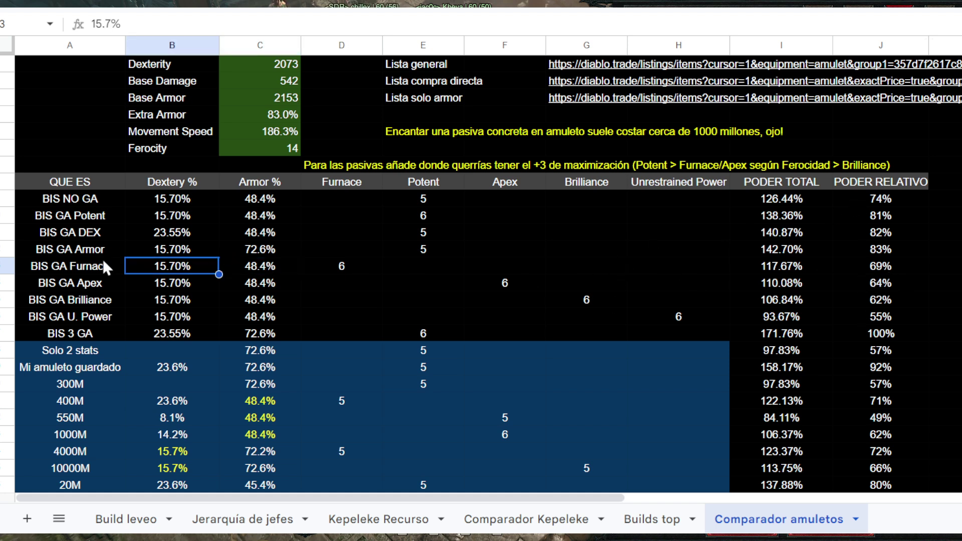
click(411, 196)
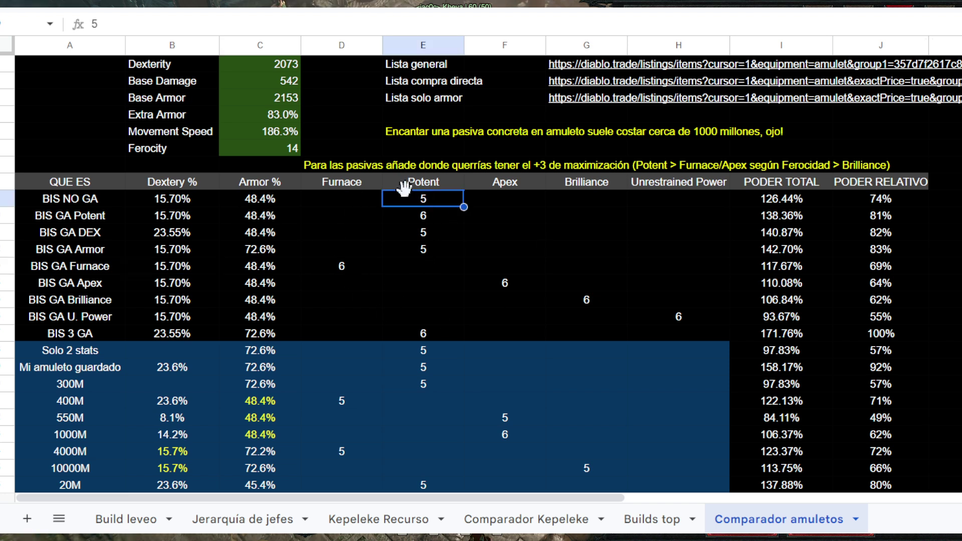
Step: Compare the Dexterity, Armor, Potent and relative power entries of the BIS NO GA amulet with the BIS GA Furnace amulet
click(91, 202)
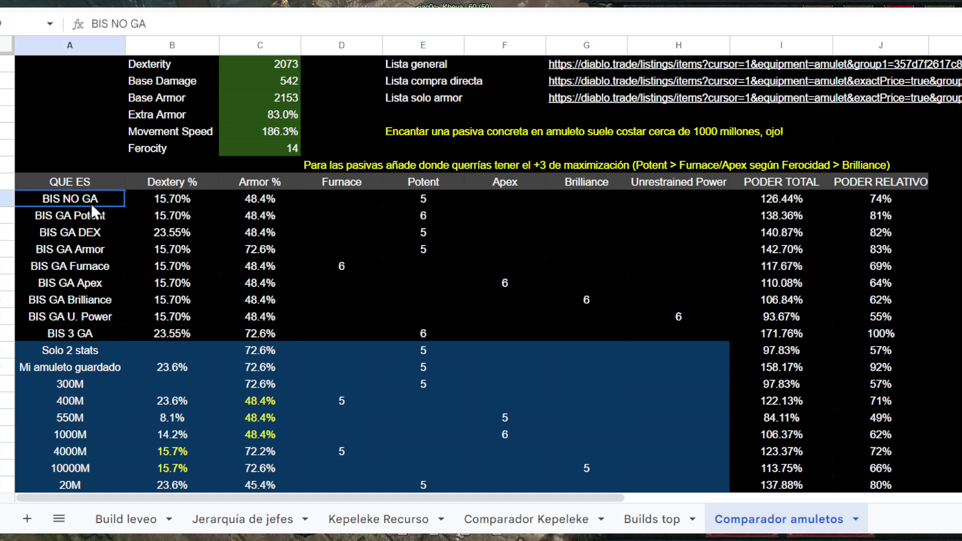
click(423, 198)
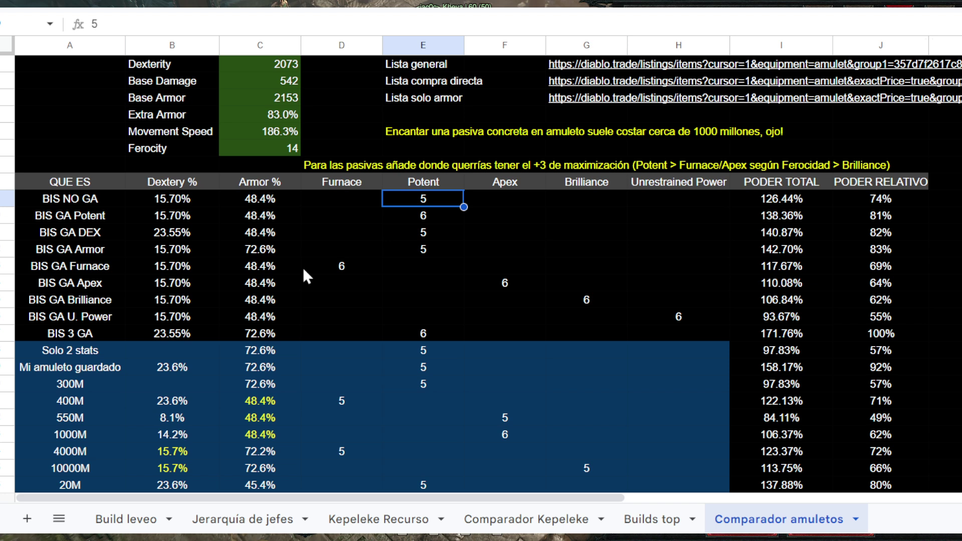
click(93, 269)
click(873, 200)
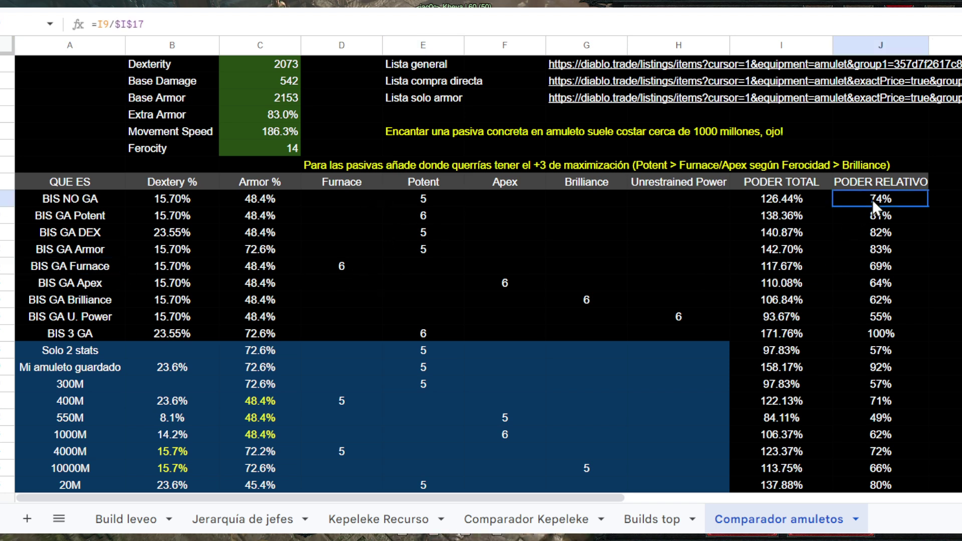
click(166, 201)
click(262, 200)
click(414, 199)
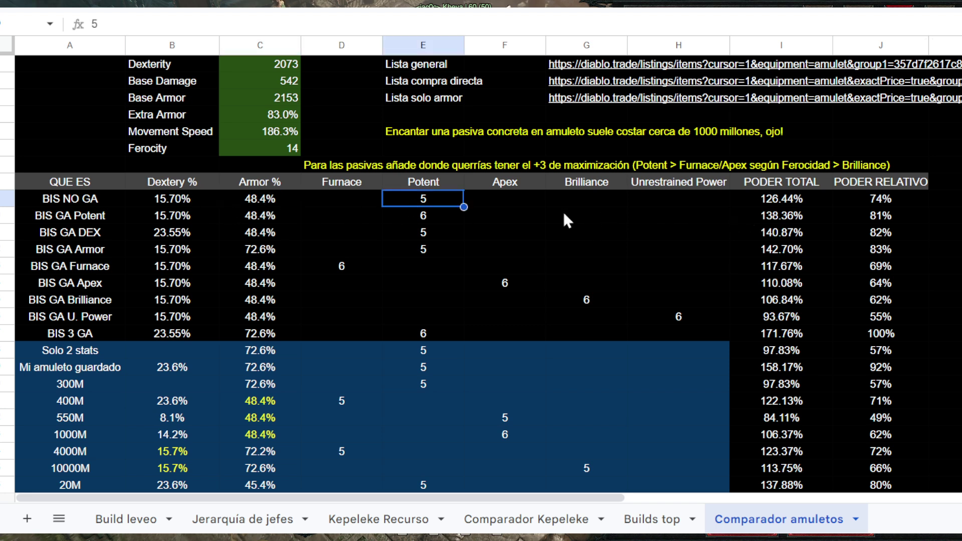
click(892, 203)
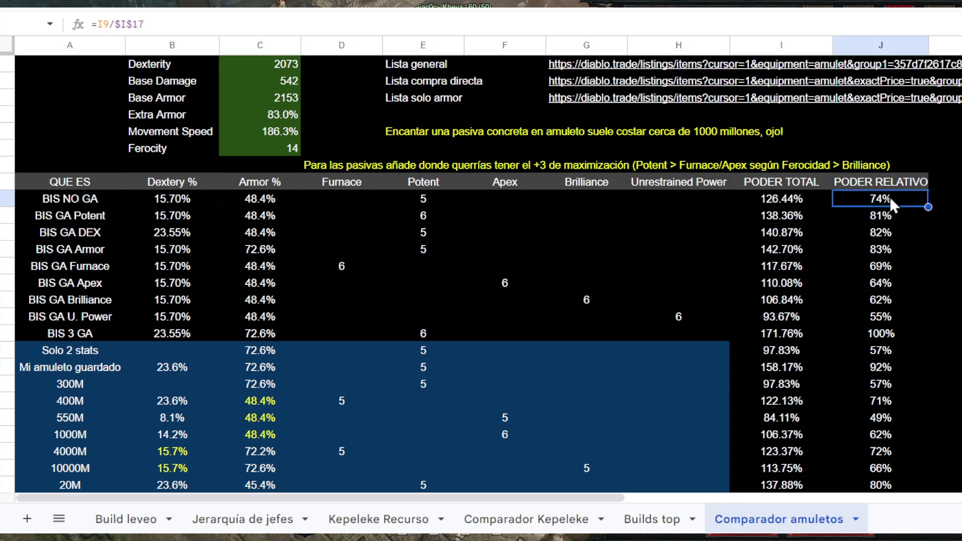
click(883, 270)
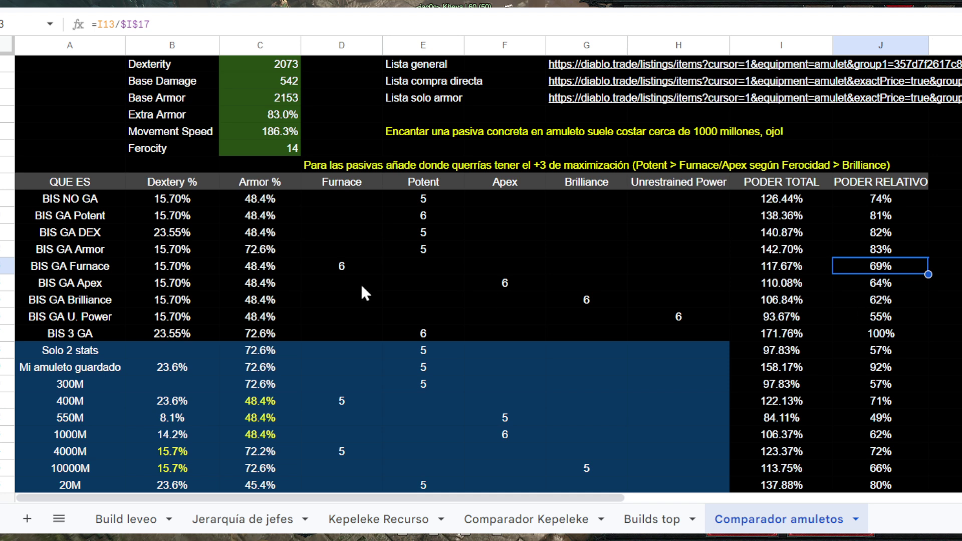
click(442, 203)
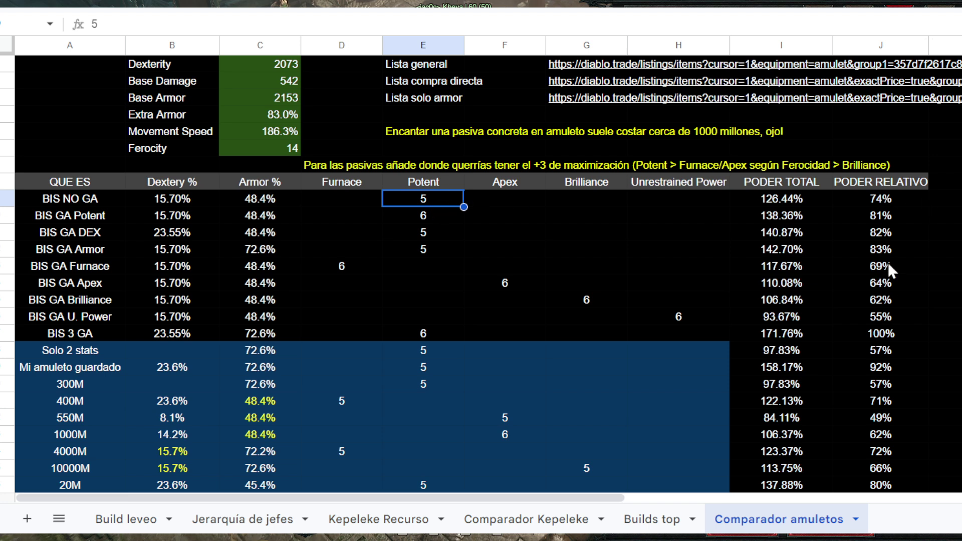
Step: Compare the relative power of the BIS GA Potent, GA DEX, GA Armor and GA Furnace amulets, returning to the BIS NO GA row
click(78, 217)
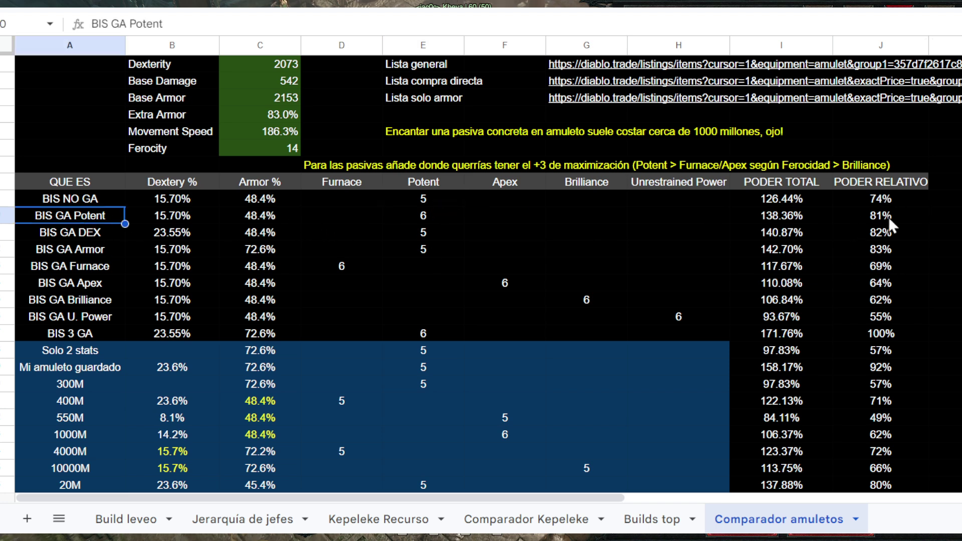
click(94, 234)
click(870, 232)
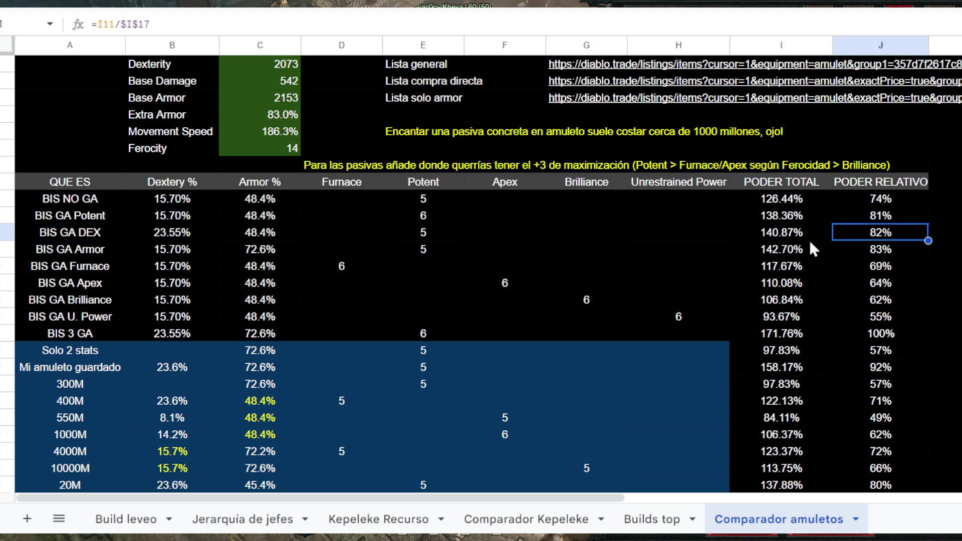
click(865, 254)
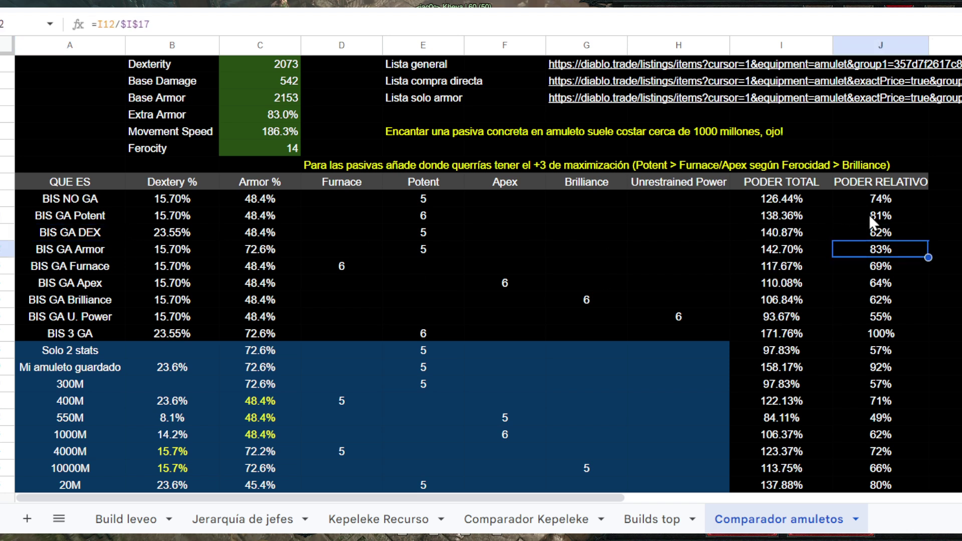
click(885, 213)
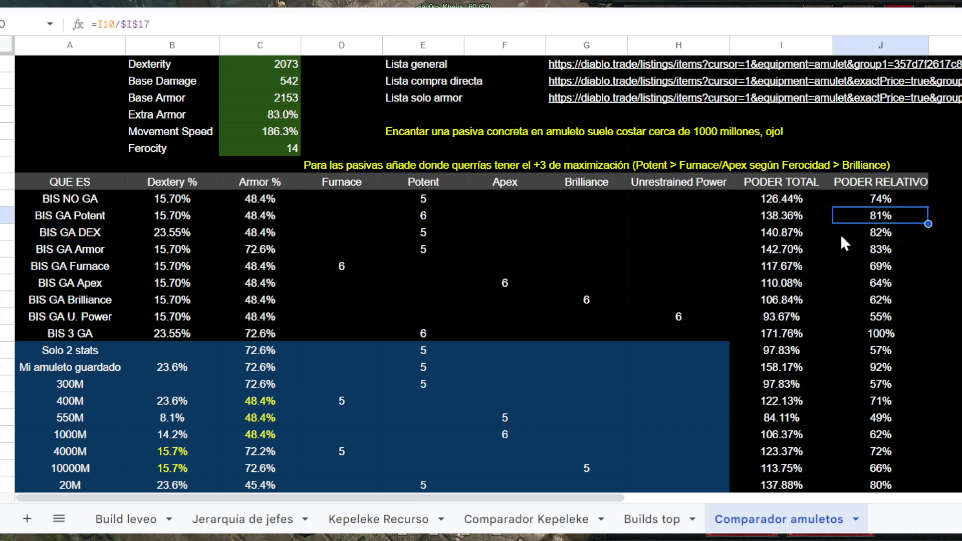
click(876, 263)
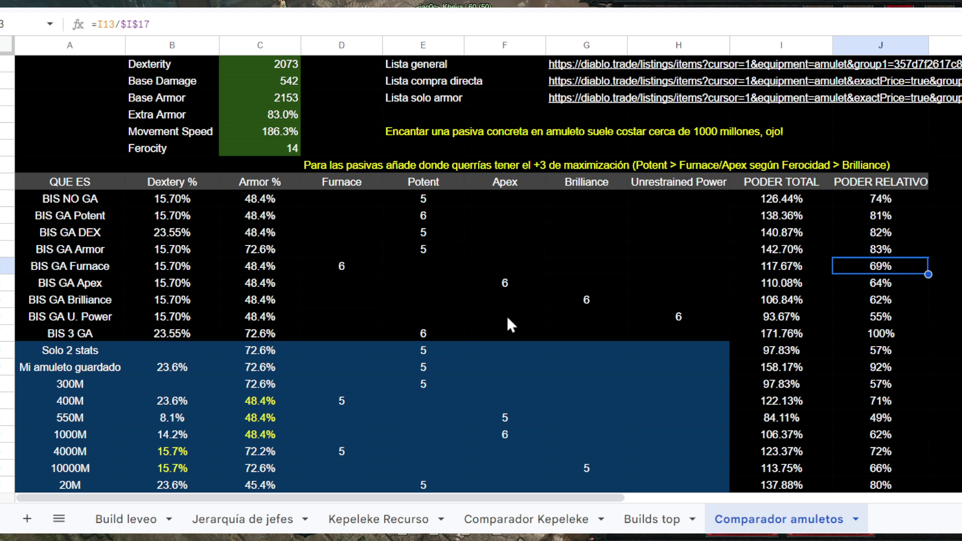
click(86, 251)
click(85, 265)
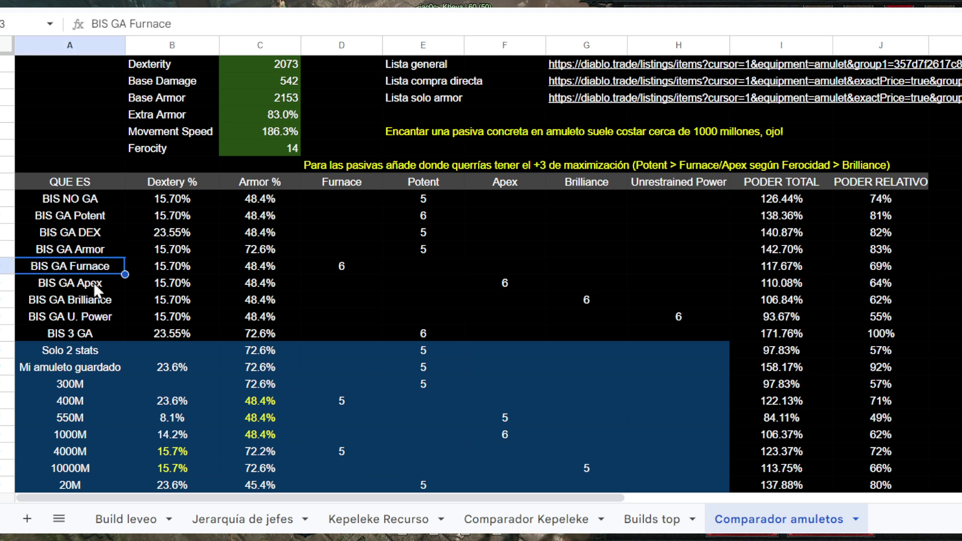
click(95, 195)
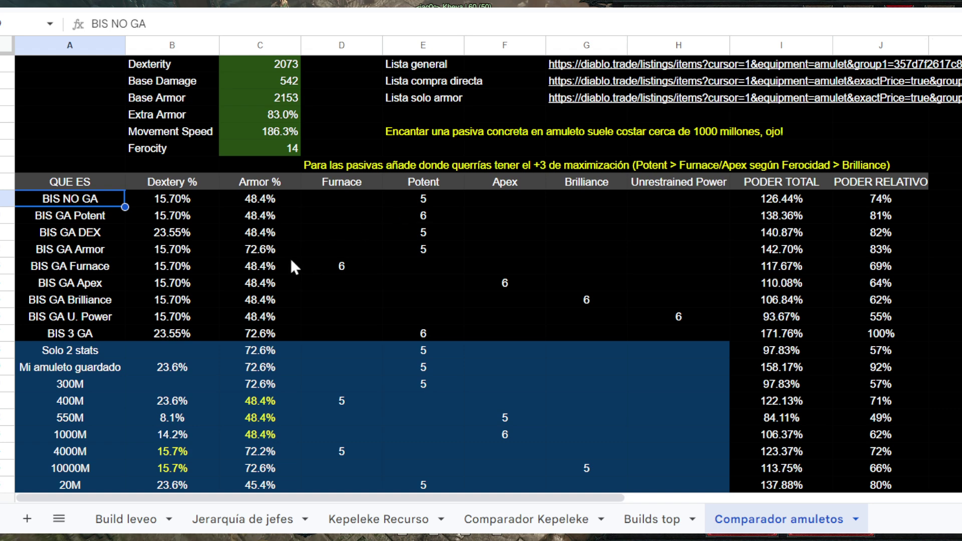
Step: Examine the Armor and Potent entries of the Solo 2 stats amulet and read the note on the cost of enchanting a passive
scroll(351, 277, down, 2)
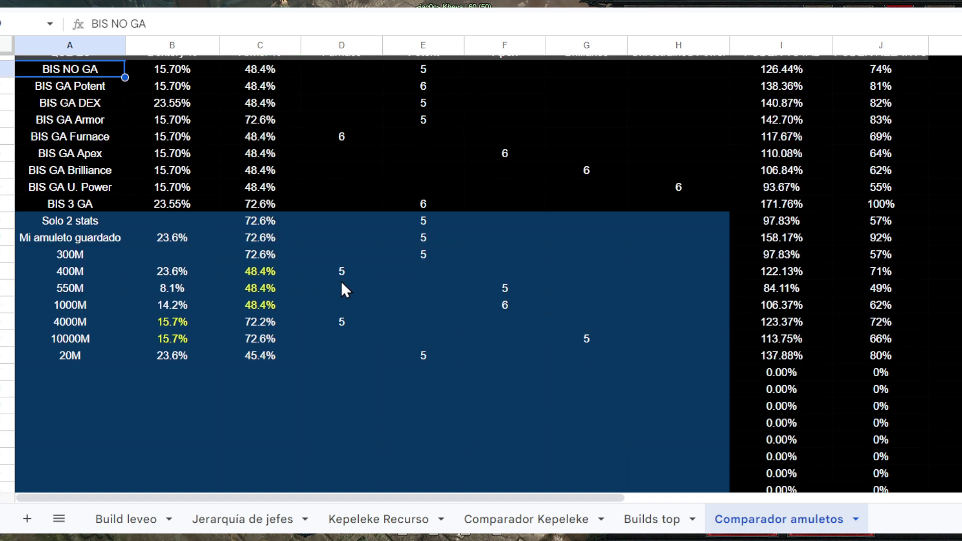
scroll(260, 278, up, 1)
scroll(151, 301, up, 1)
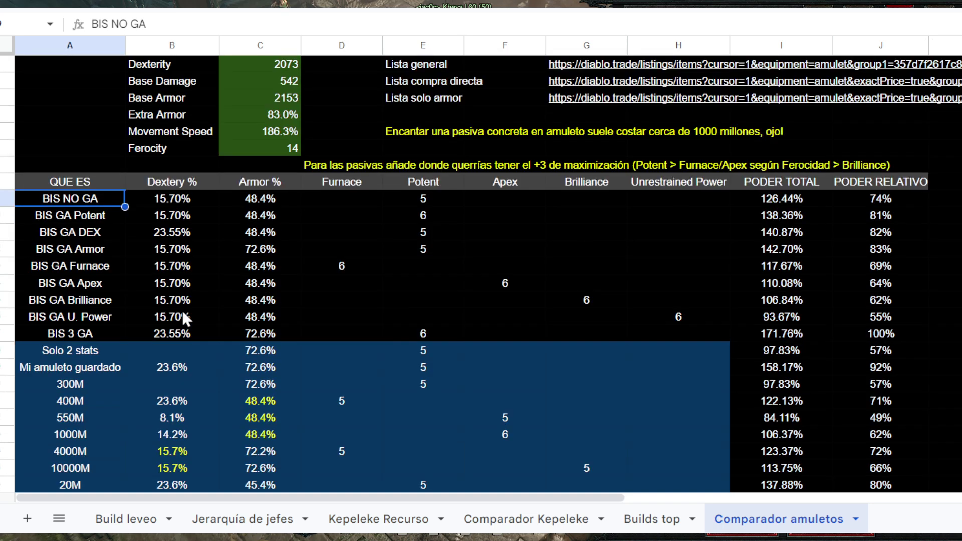
click(82, 350)
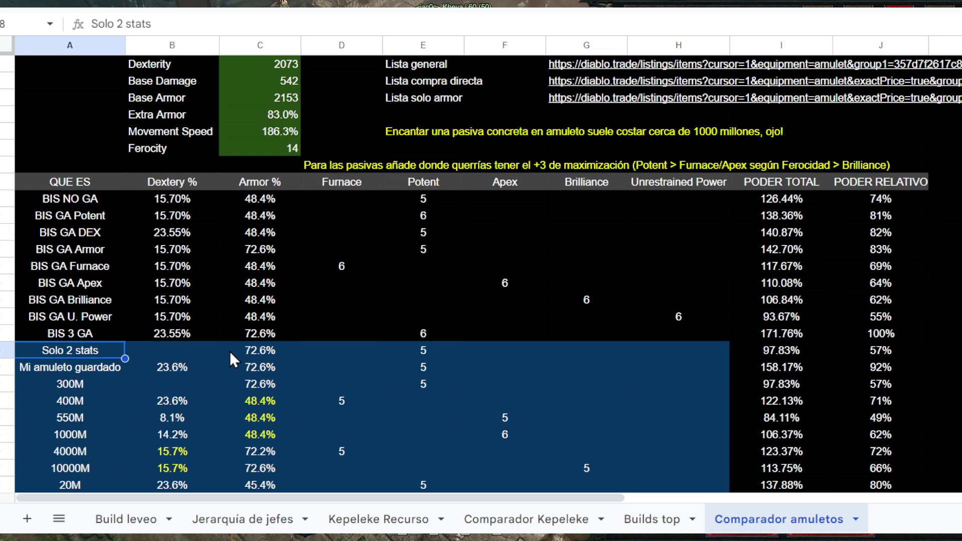
click(263, 351)
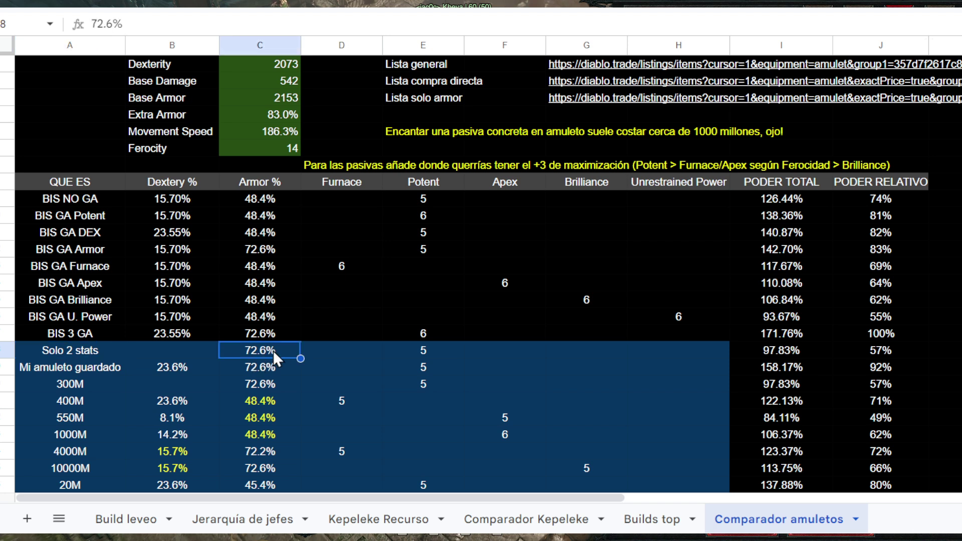
click(427, 348)
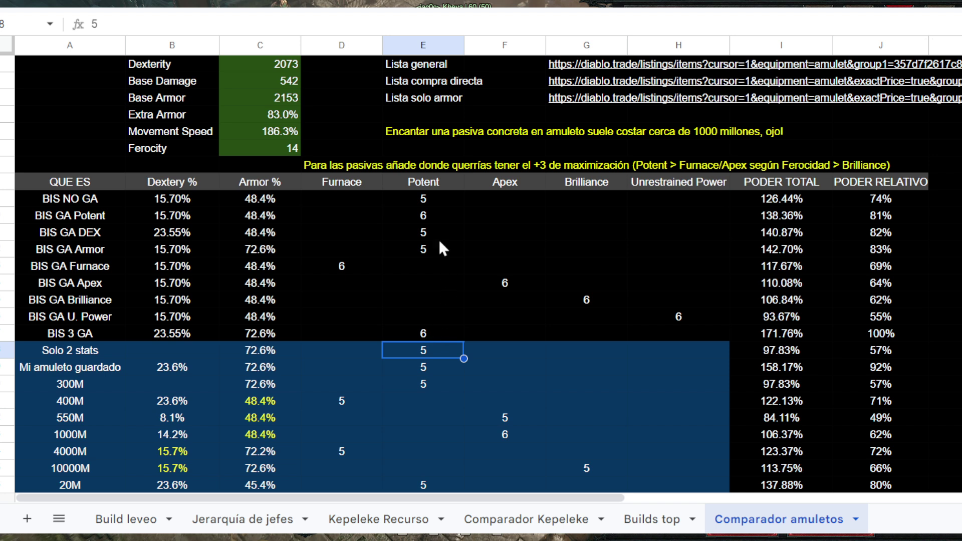
click(416, 131)
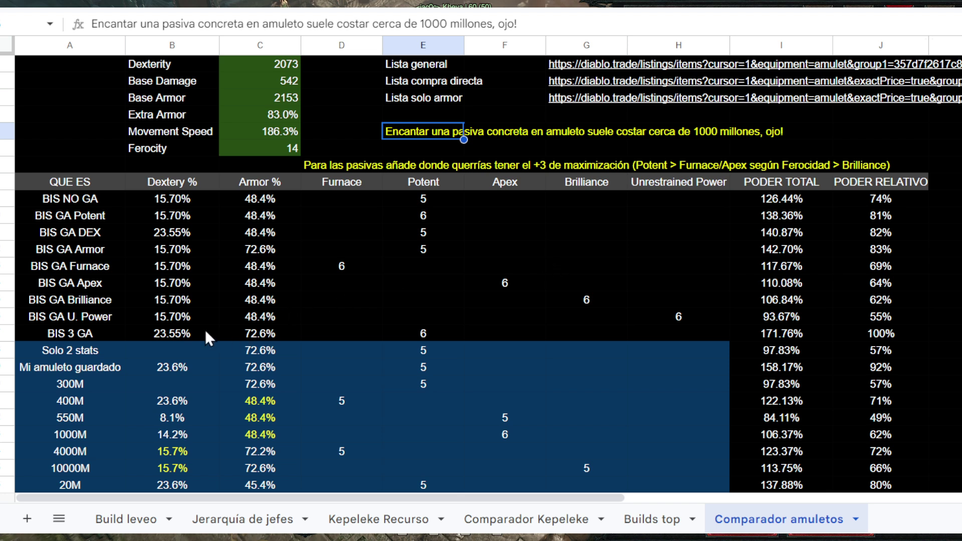
Step: Check the BIS 3 GA Dexterity and Armor entries against the relative power formula of the Solo 2 stats amulet
click(177, 330)
click(238, 332)
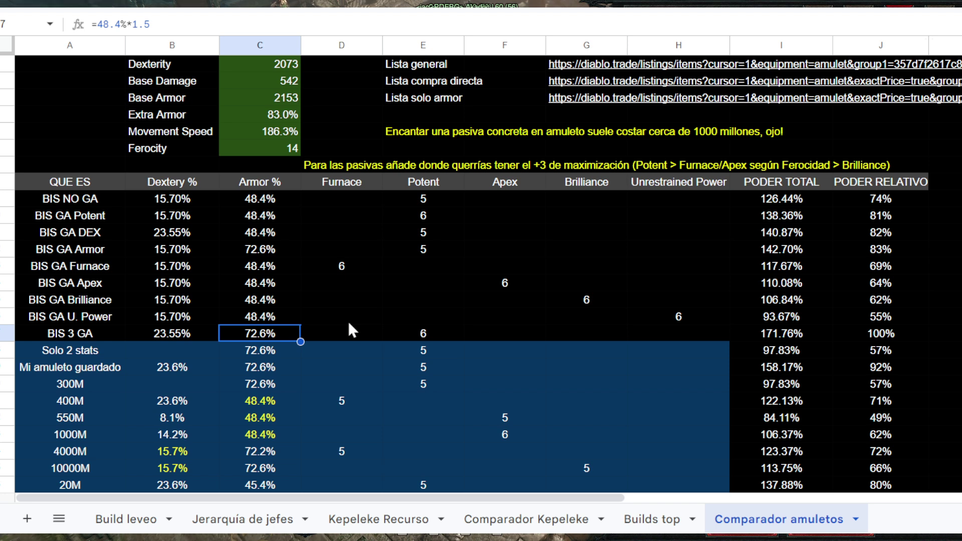
click(880, 352)
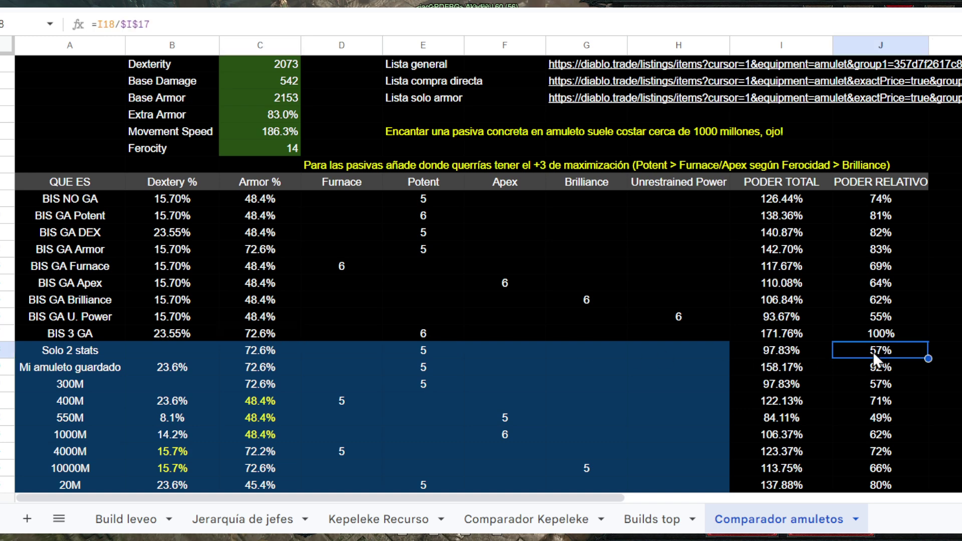
Step: Examine the Dexterity and Unrestrained Power entries of the BIS GA U. Power amulet
scroll(696, 360, down, 2)
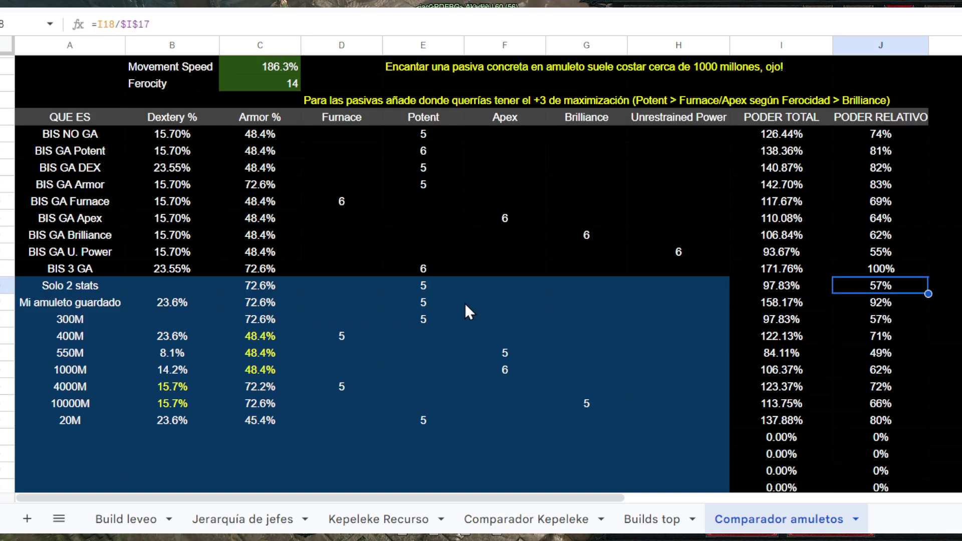
click(83, 253)
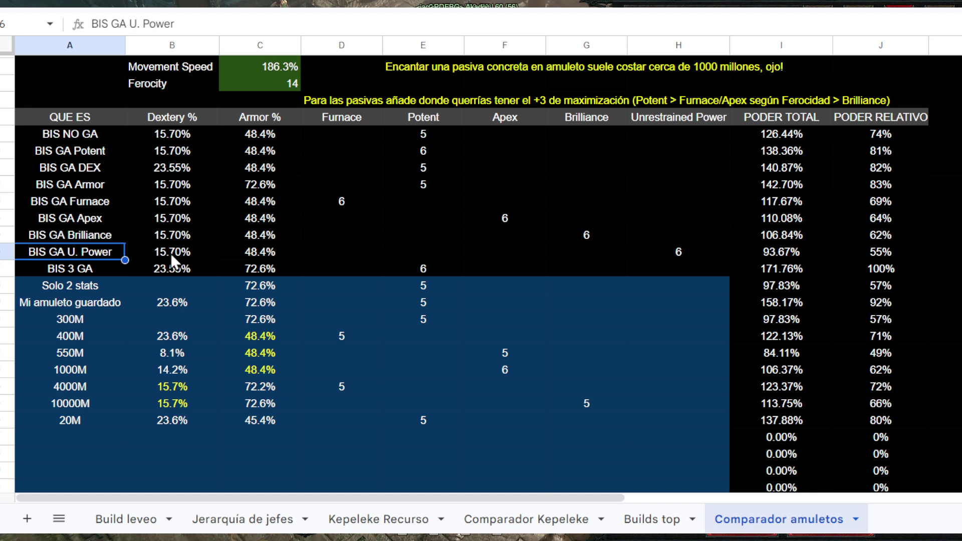
click(171, 252)
click(676, 251)
click(85, 252)
Step: Examine the Dexterity, Armor and Potent entries of Mi amuleto guardado and compare its relative power with BIS 3 GA
click(113, 302)
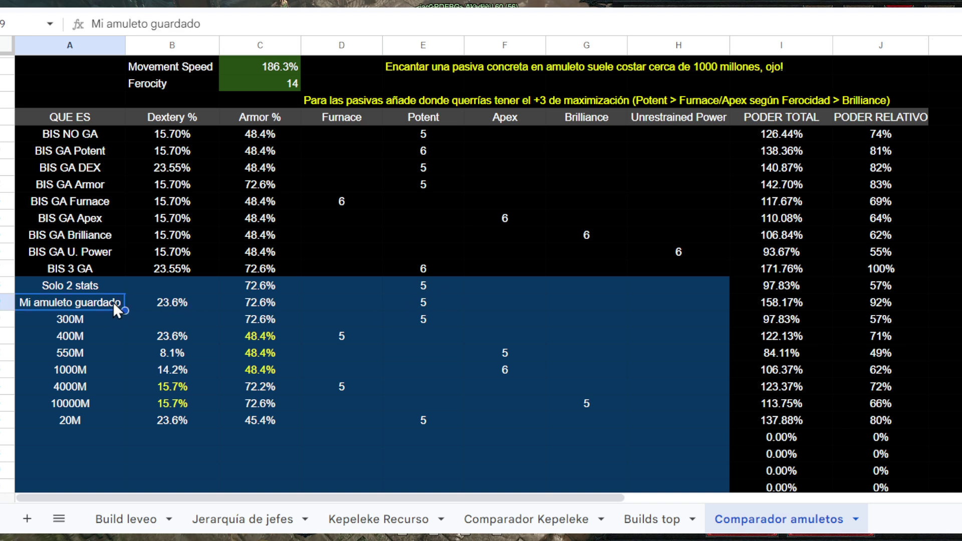
click(187, 302)
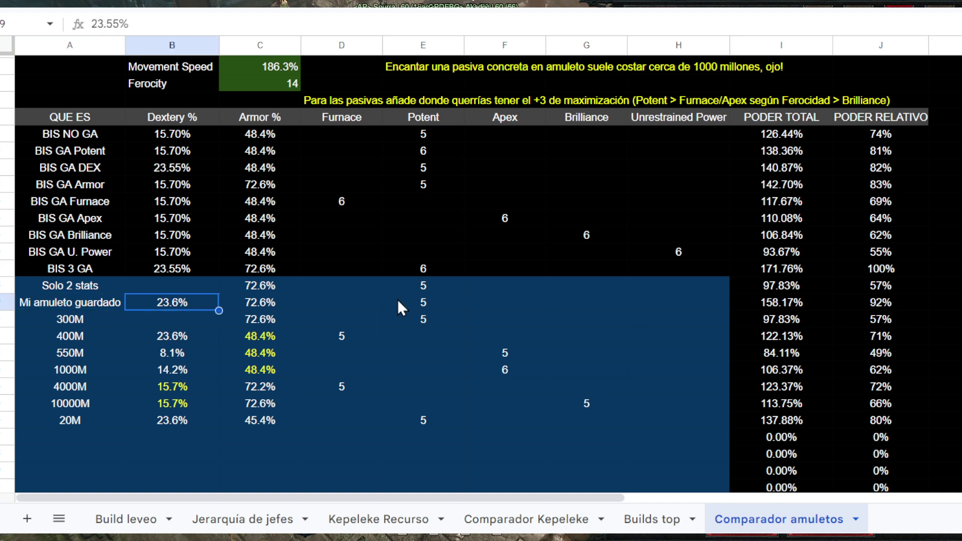
click(263, 302)
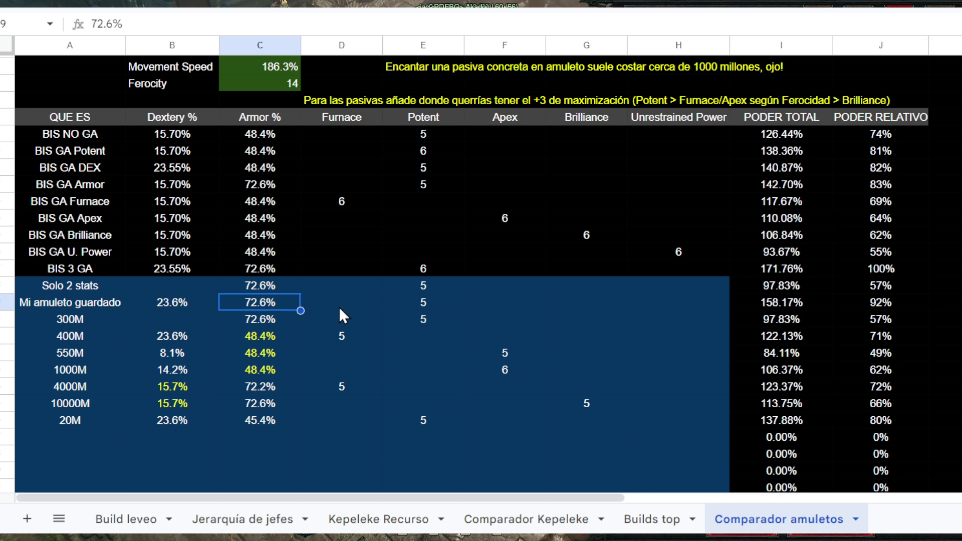
click(189, 302)
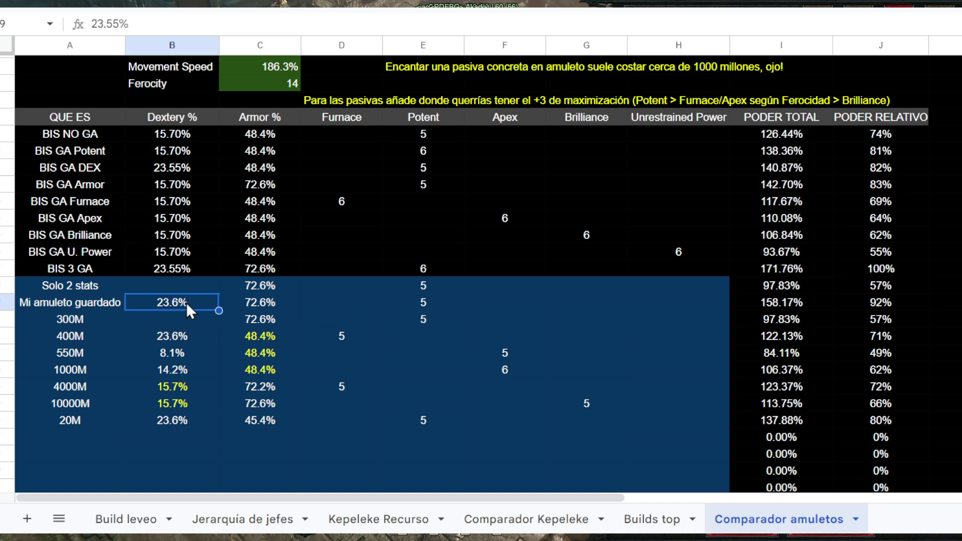
click(435, 305)
click(871, 307)
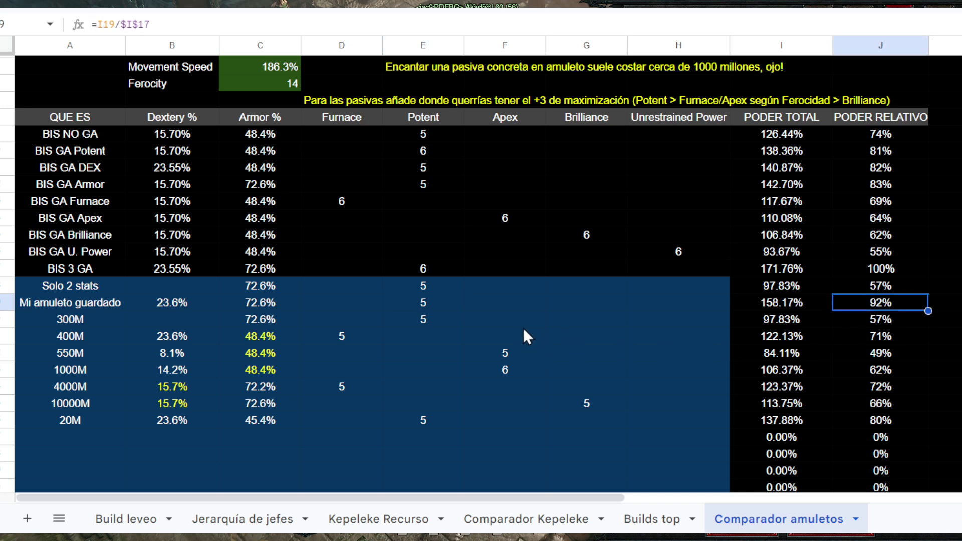
click(886, 271)
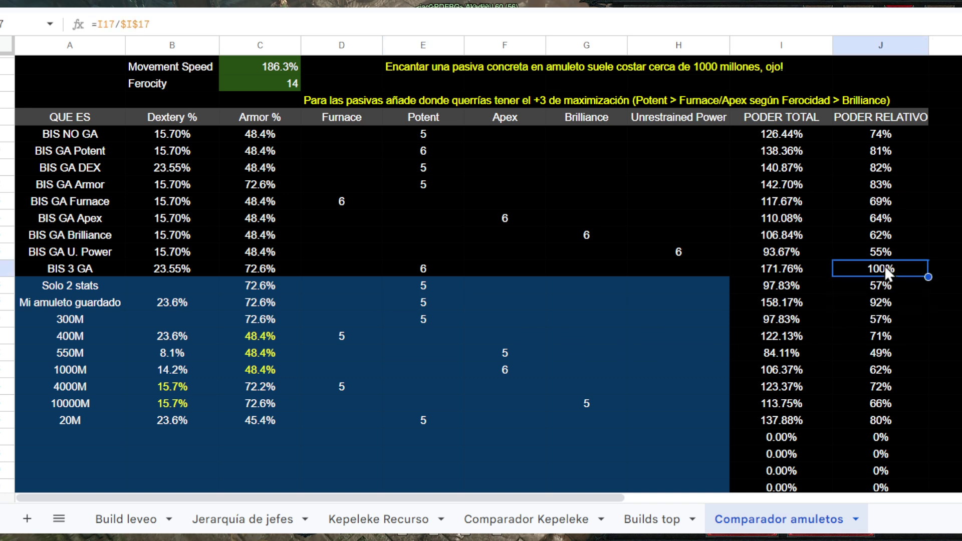
Step: Examine the Potent entry and relative power formula of the 300M amulet
click(80, 320)
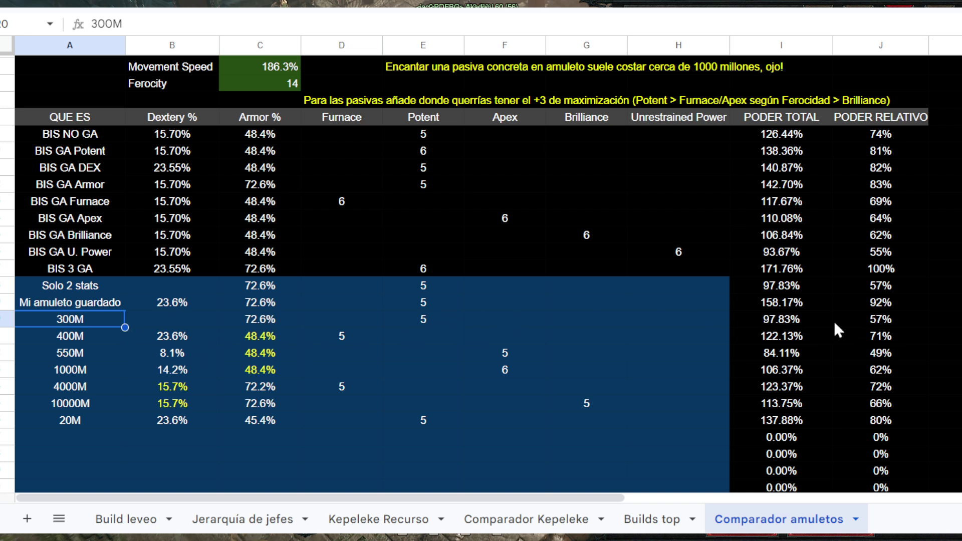
click(430, 321)
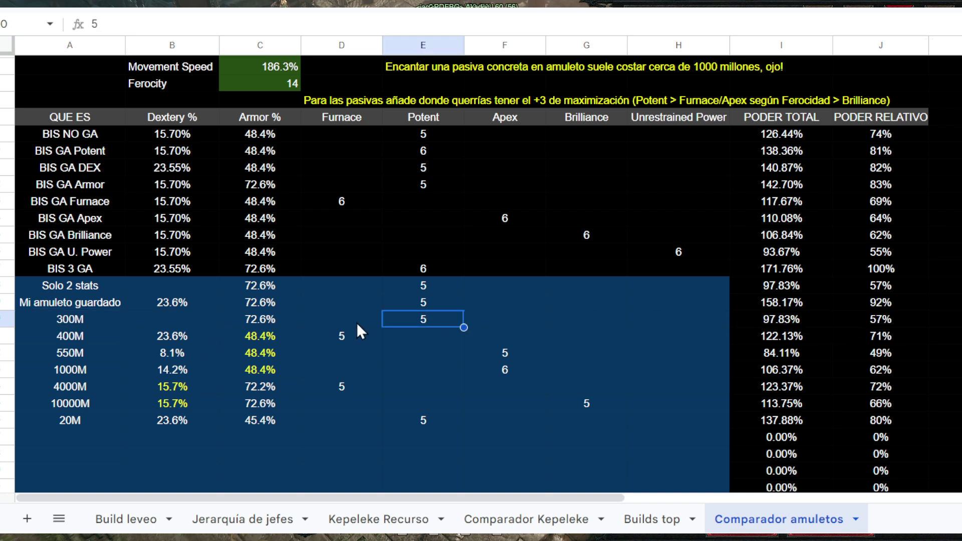
click(45, 315)
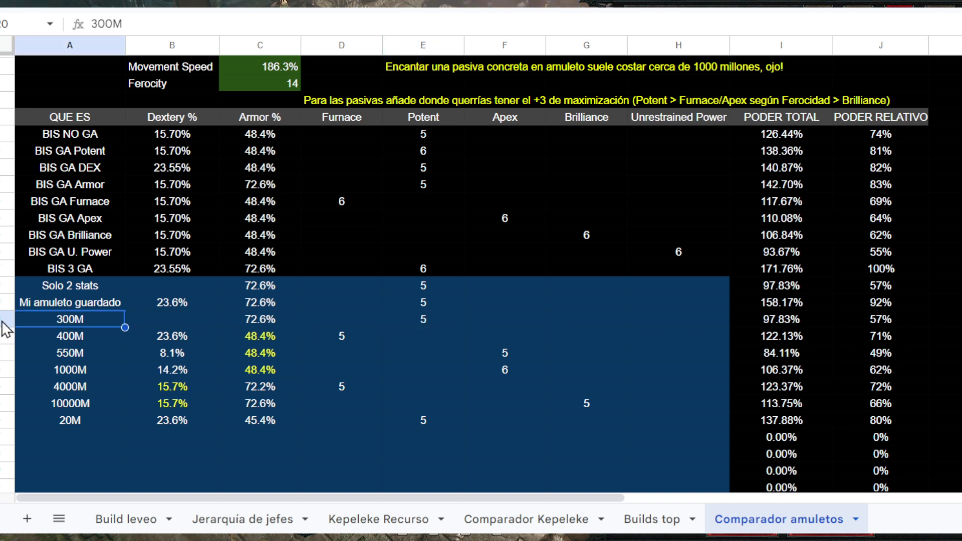
click(880, 319)
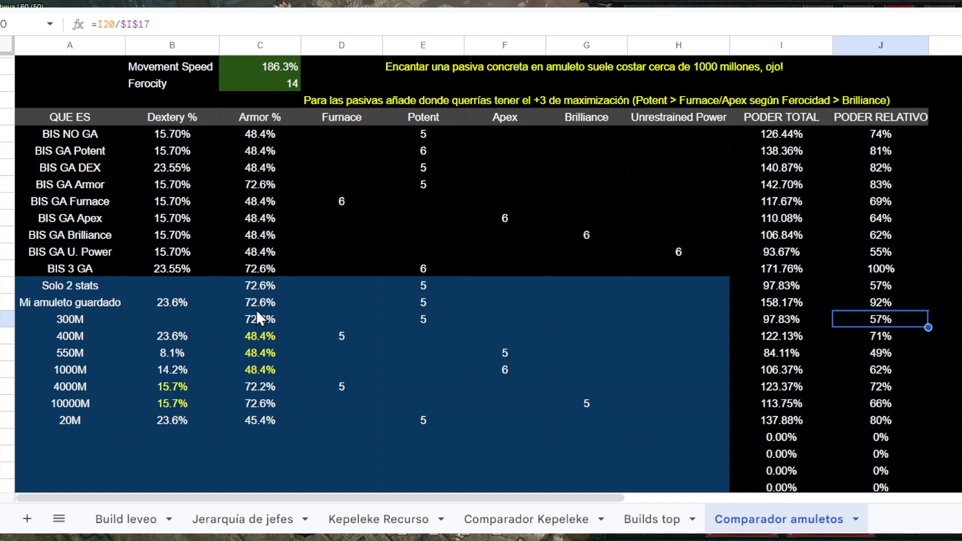
click(416, 318)
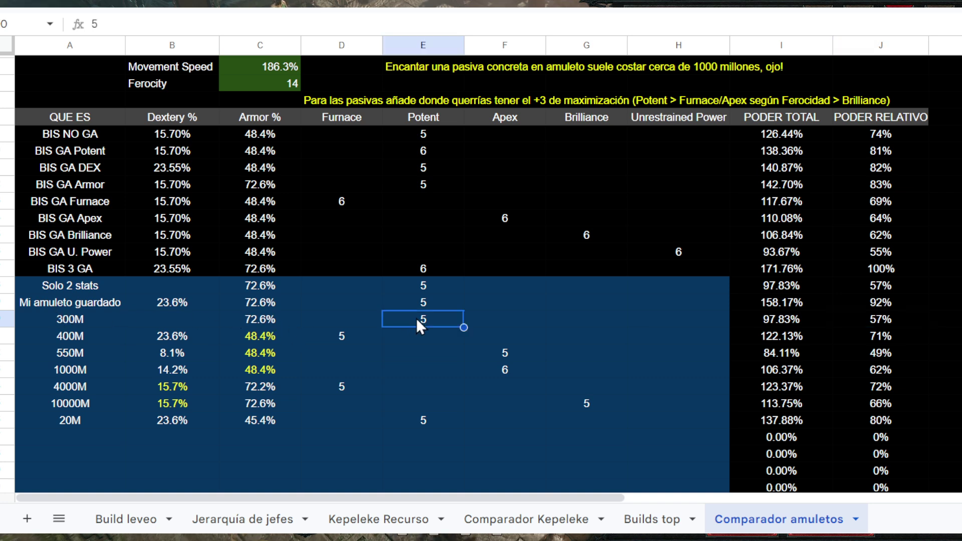
Step: Check the relative power formula of the 300M amulet and the Armor entry of the 400M amulet
click(872, 319)
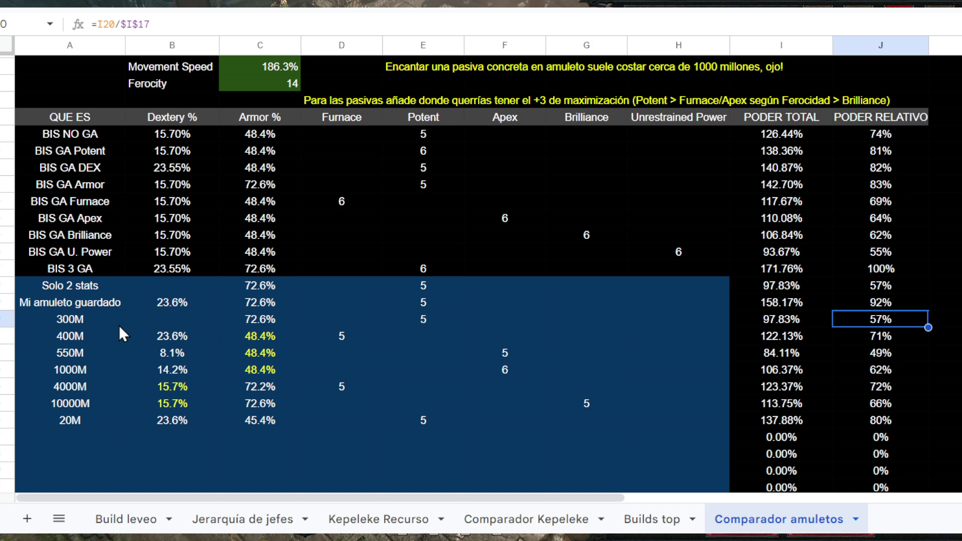
click(77, 336)
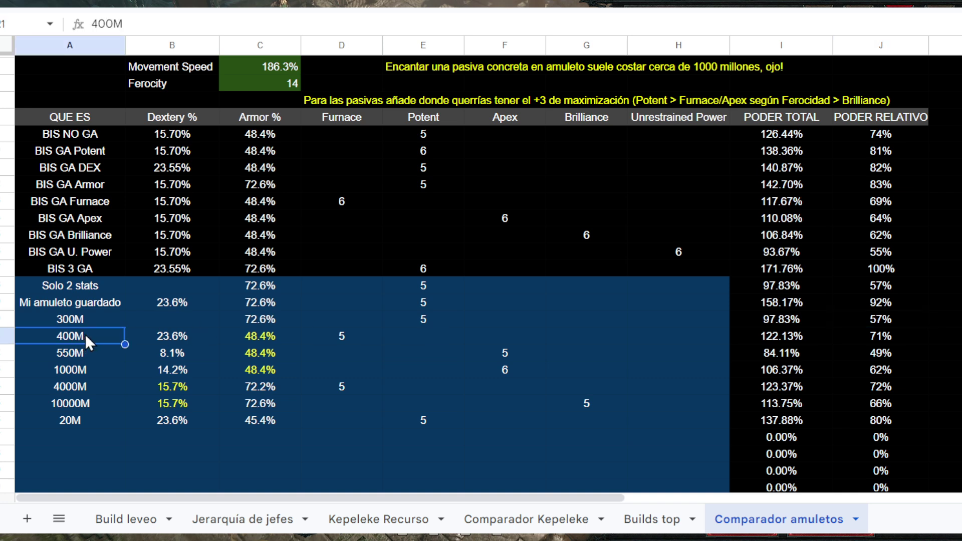
click(259, 341)
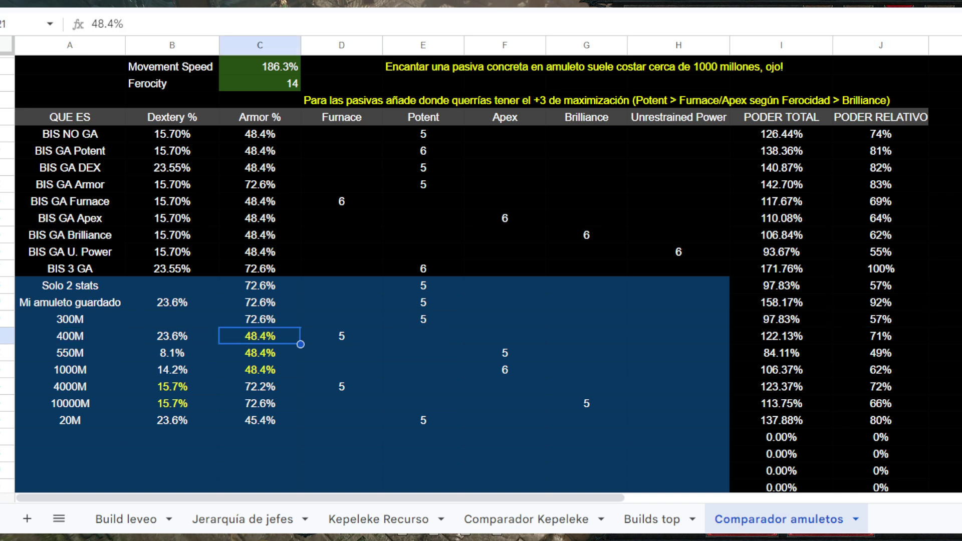
Step: Color the text of the 300M amulet's Potent value yellow
click(418, 320)
key(ctrl+alt+v)
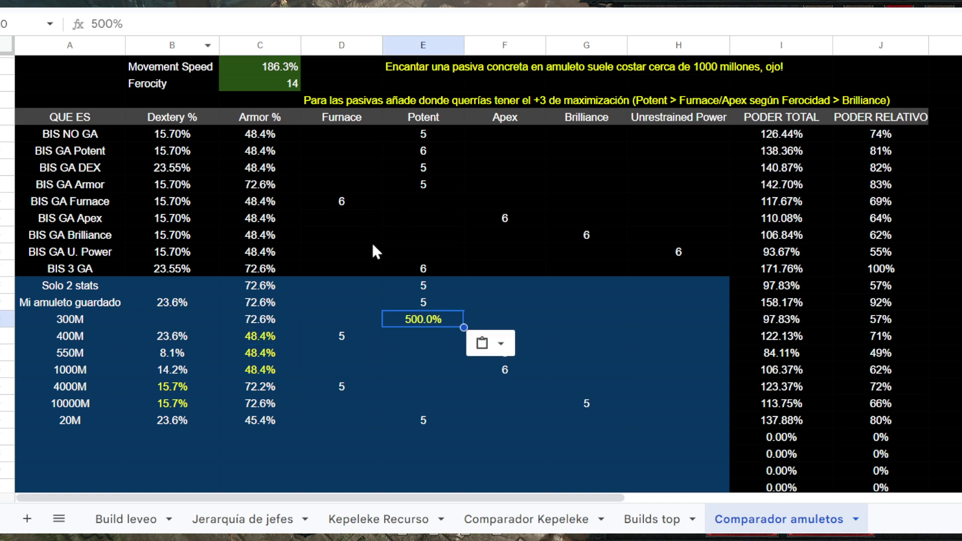
key(ctrl+z)
click(577, 6)
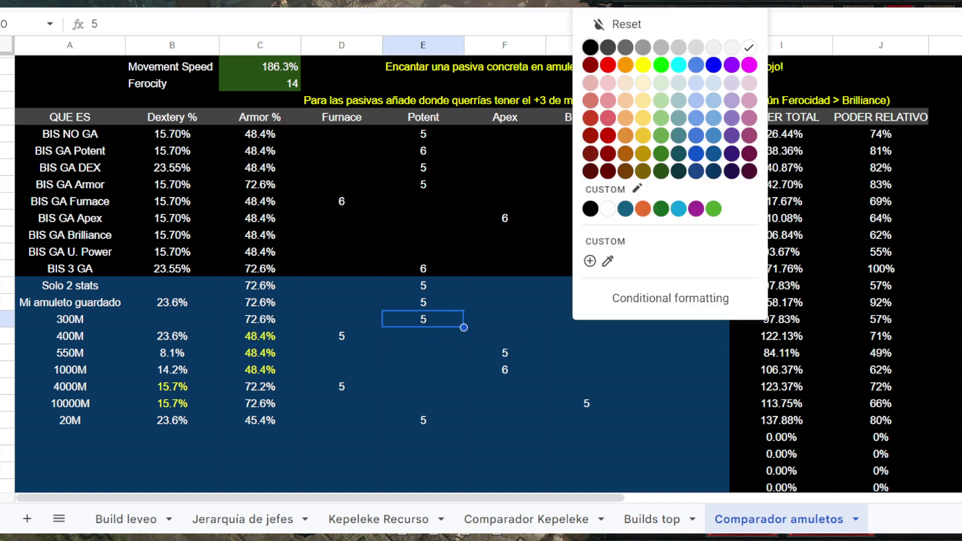
click(643, 66)
click(486, 322)
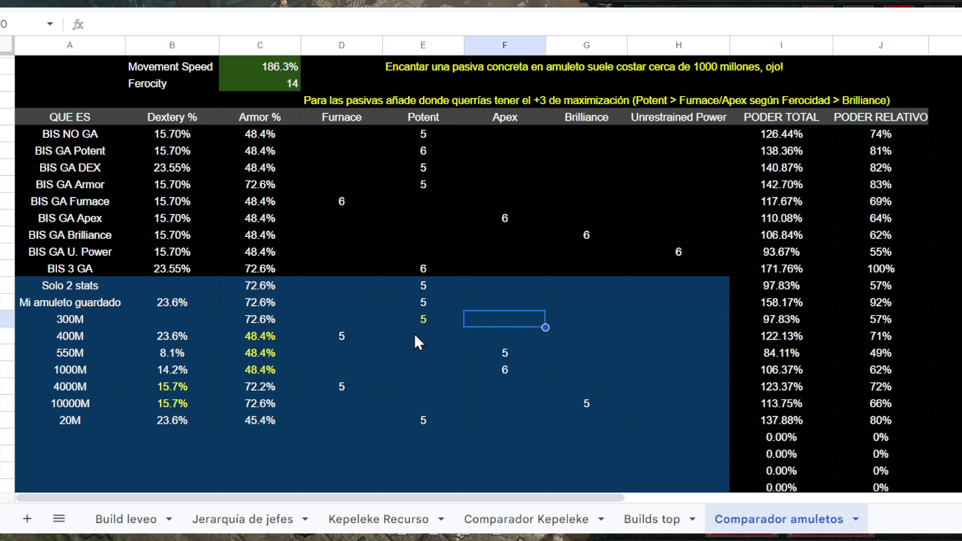
click(415, 322)
Step: Examine the Armor and Furnace entries of the 400M amulet and its relative power
click(267, 339)
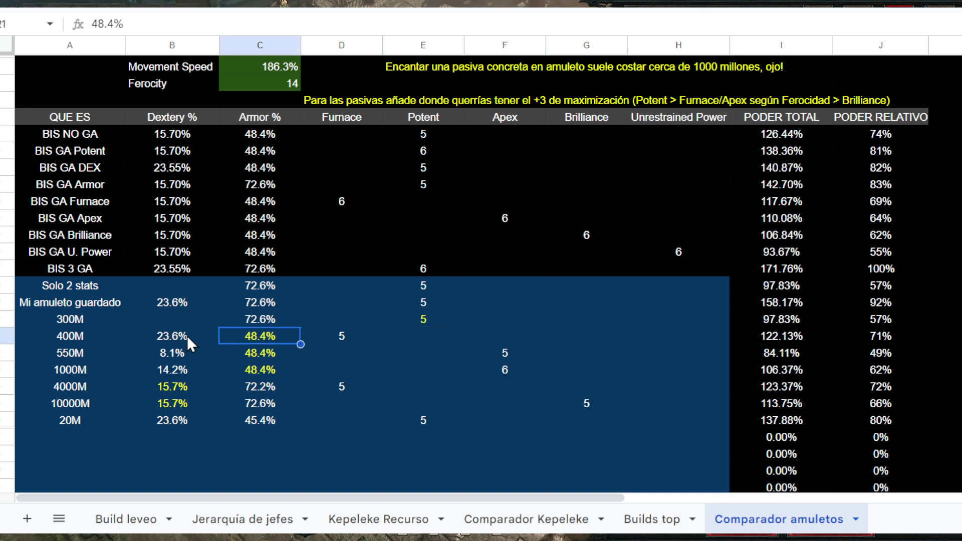
click(77, 336)
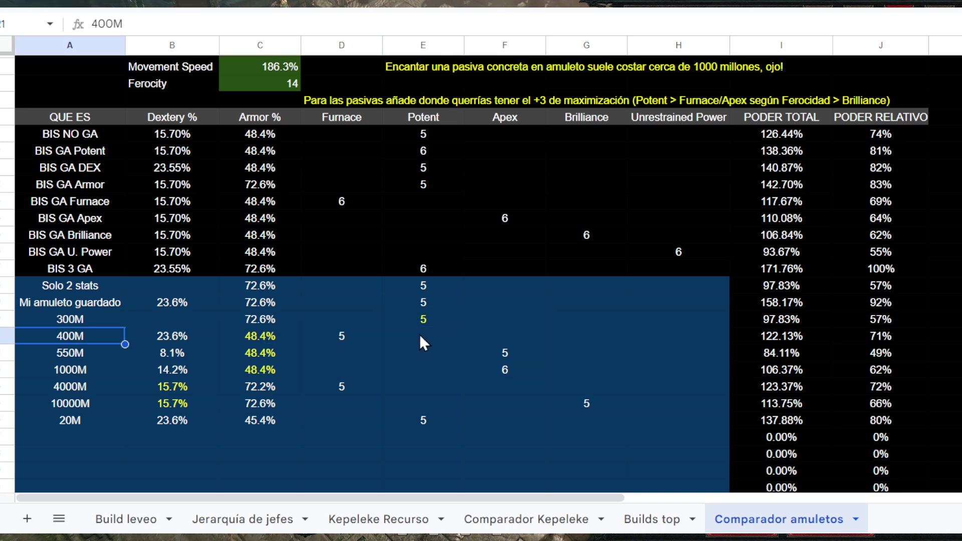
click(348, 336)
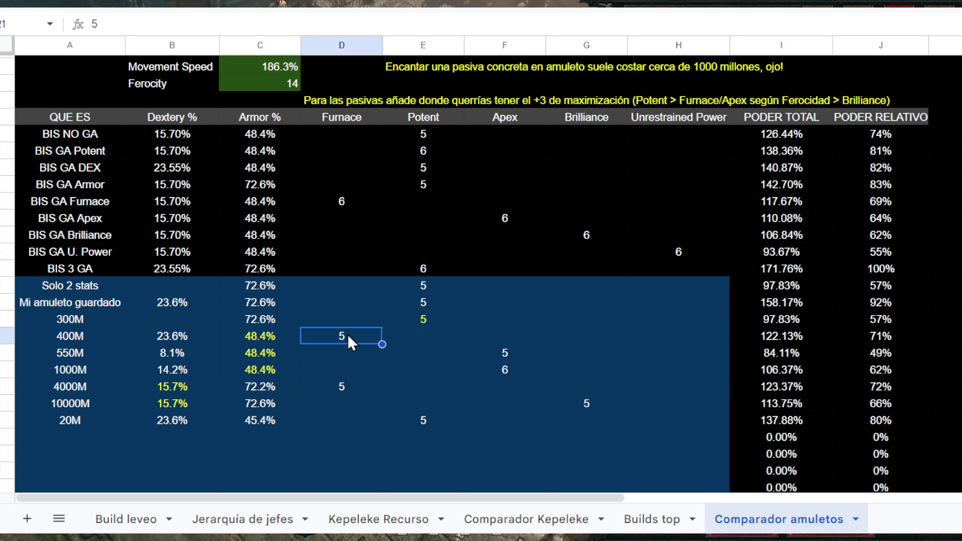
click(874, 335)
click(81, 337)
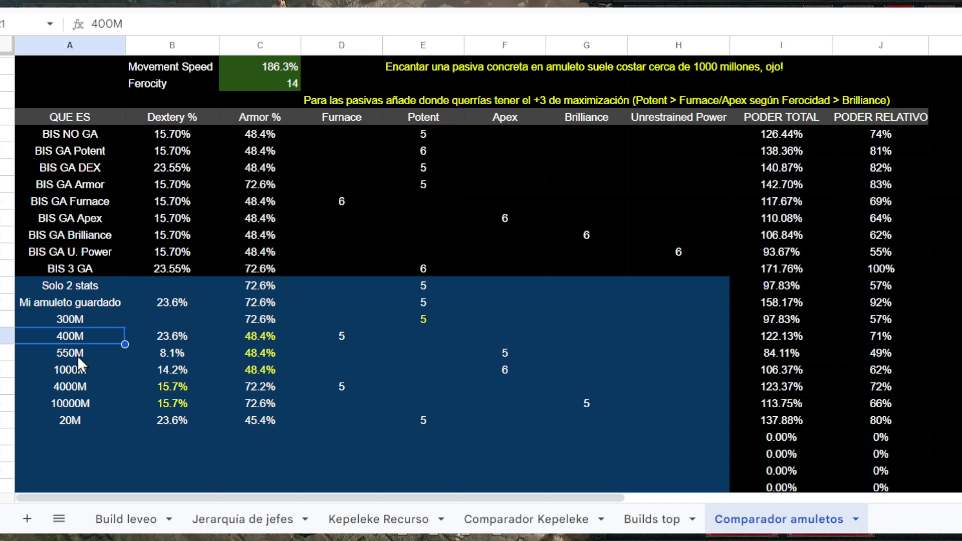
Step: Examine the Armor entry and relative power of the 550M amulet and compare its row with the 400M row
click(77, 356)
click(259, 354)
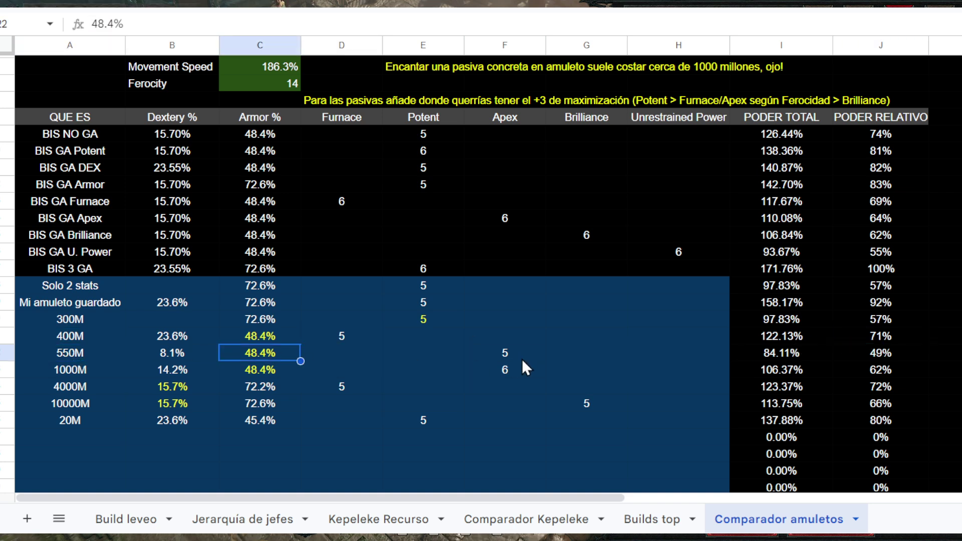
click(873, 353)
click(4, 353)
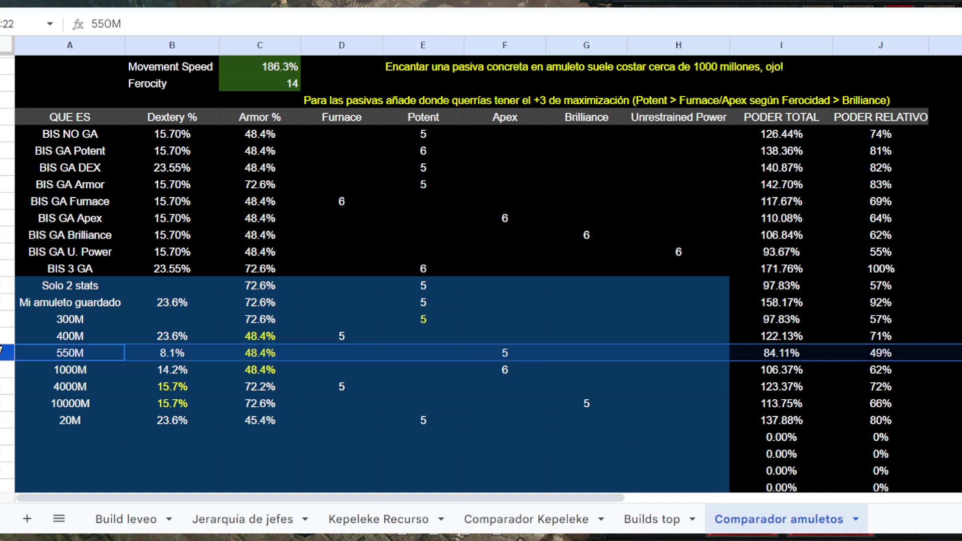
click(4, 336)
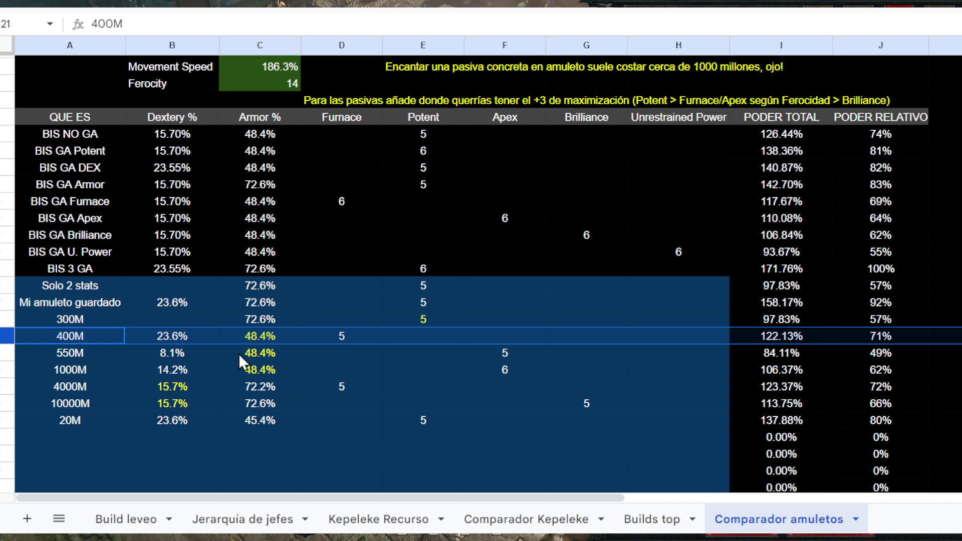
Step: Examine the Dexterity and Armor entries of the 1000M amulet and its relative power formula
click(171, 370)
click(260, 371)
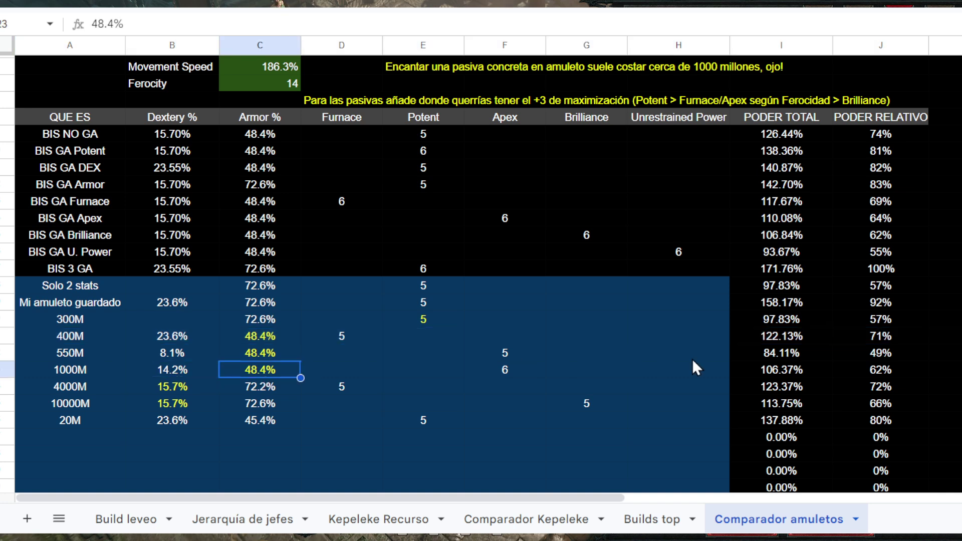
click(874, 363)
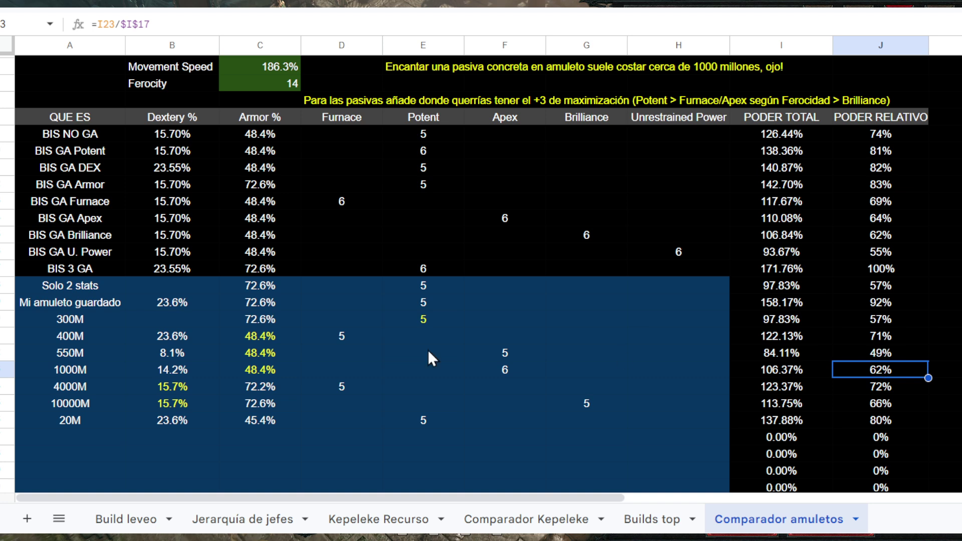
Step: Examine the Dexterity entry of the 4000M amulet and compare its relative power and price with the 400M amulet
click(78, 383)
click(188, 387)
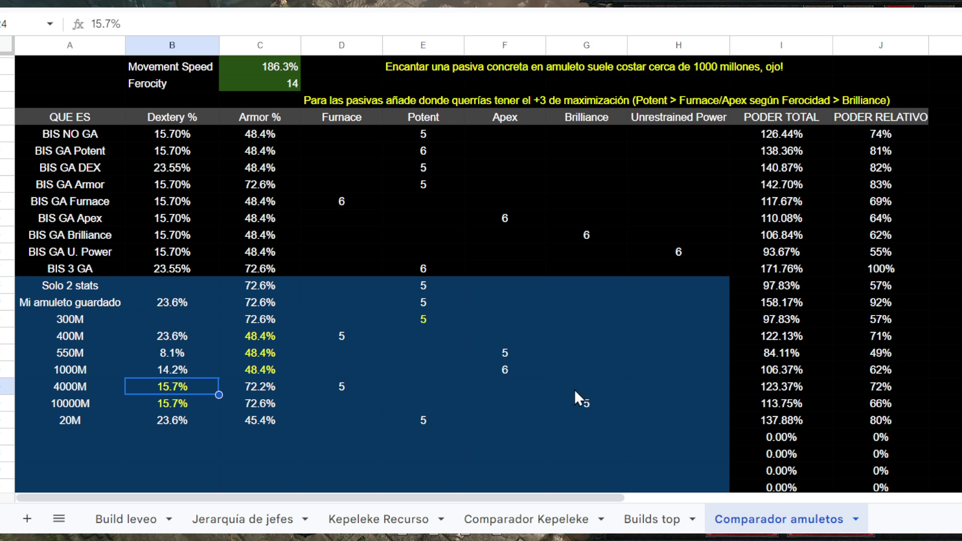
click(875, 391)
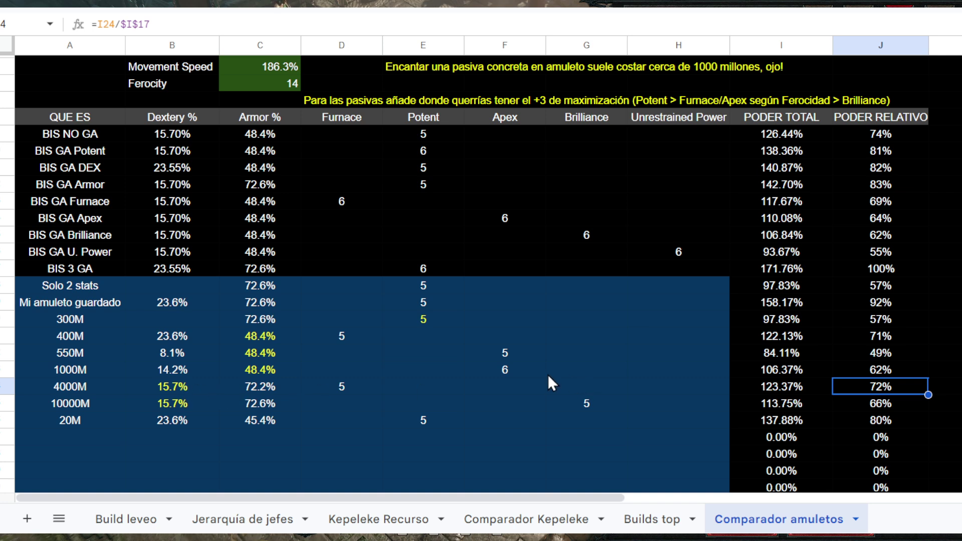
click(88, 393)
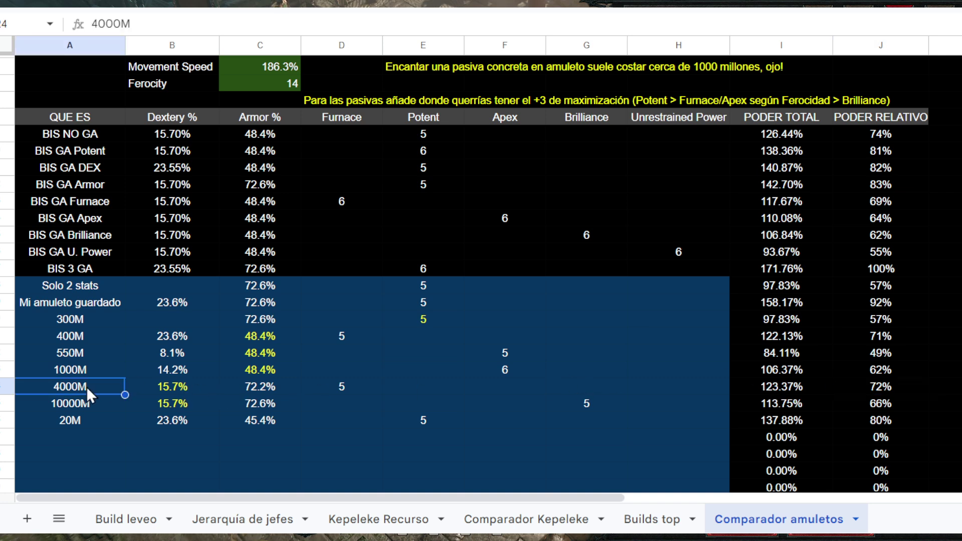
click(858, 338)
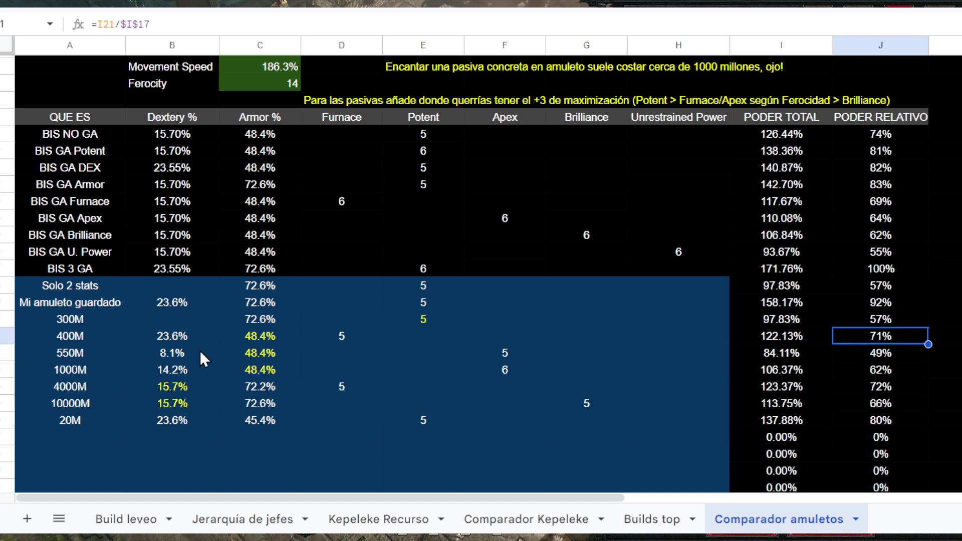
click(77, 341)
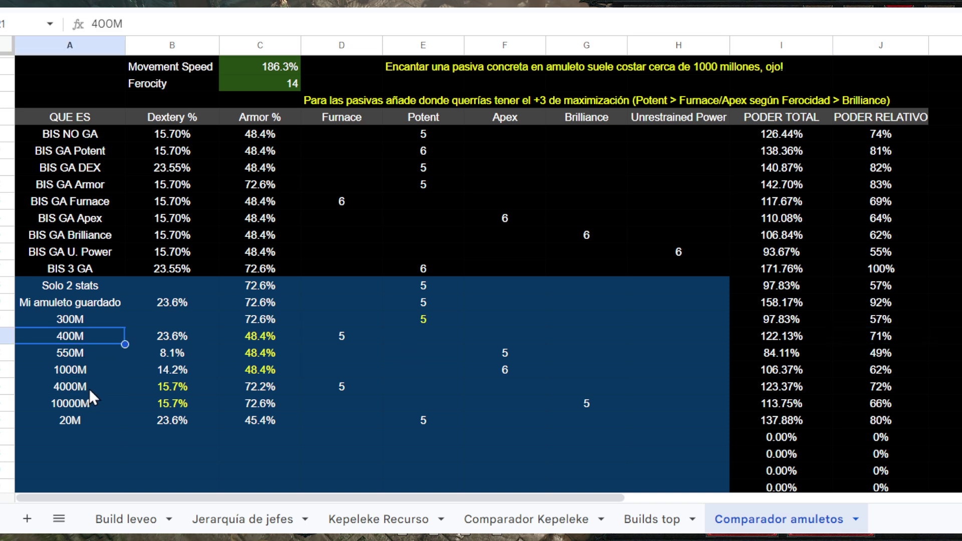
click(80, 389)
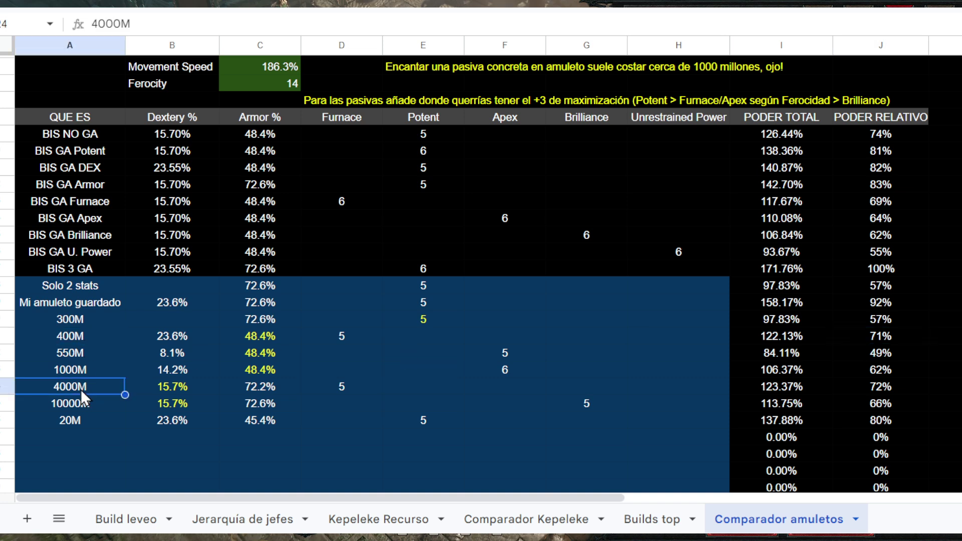
Step: Examine the relative power formula and Brilliance entry of the 10000M amulet
click(88, 401)
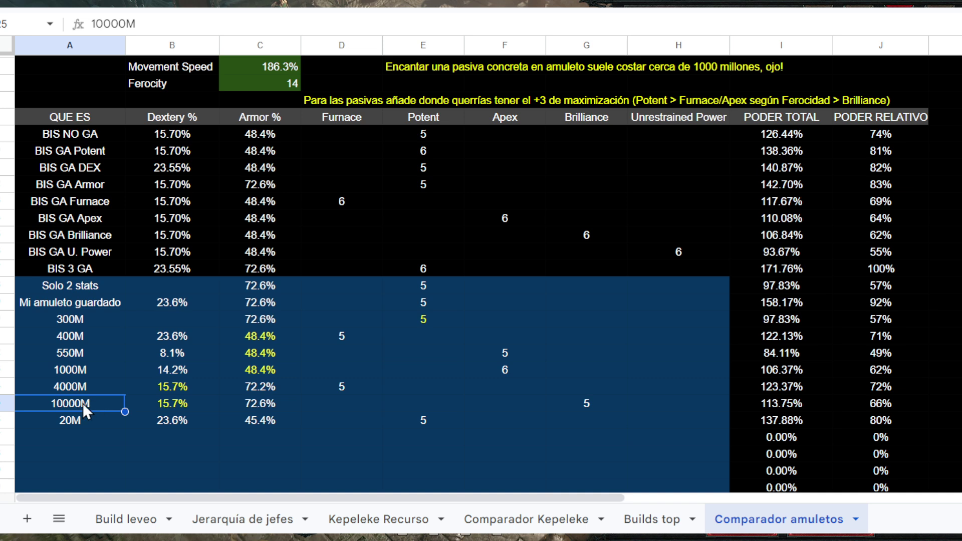
click(875, 407)
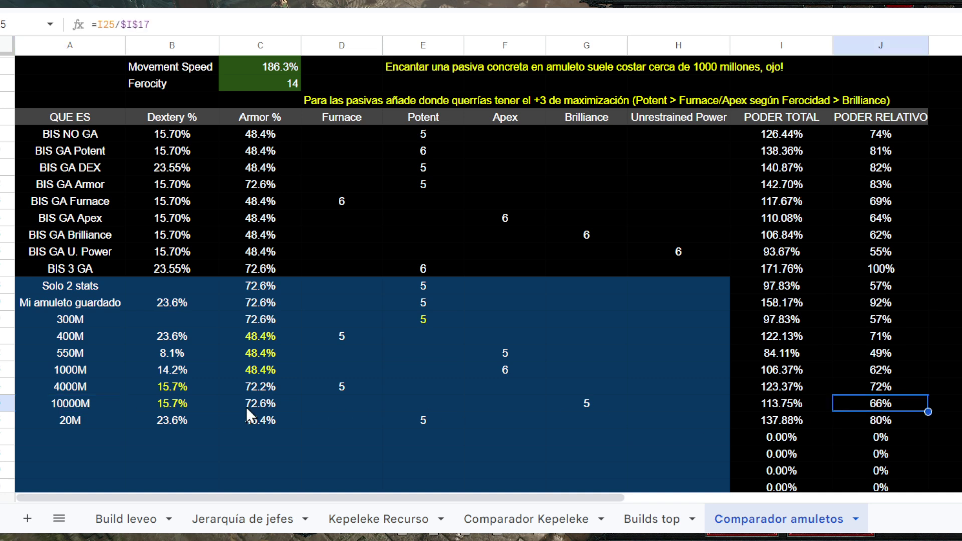
click(86, 402)
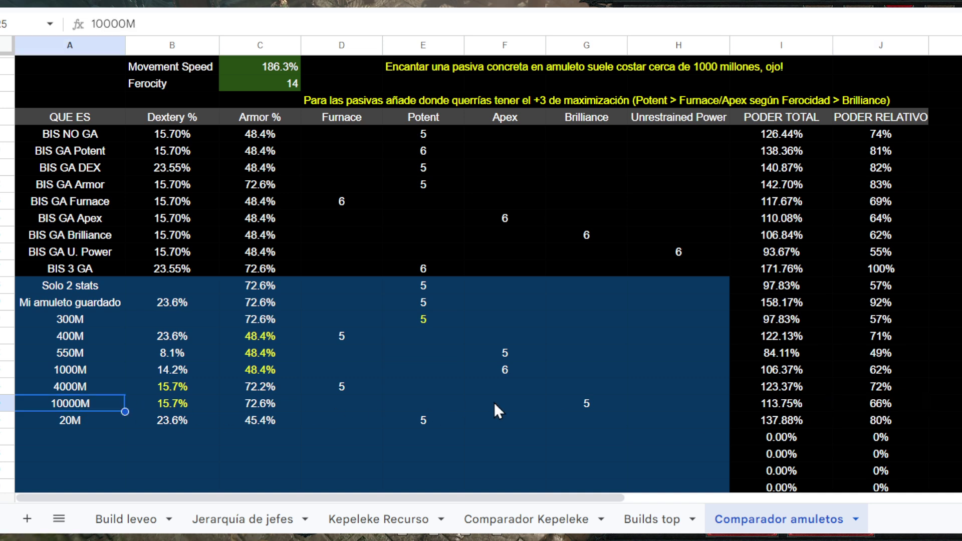
click(588, 405)
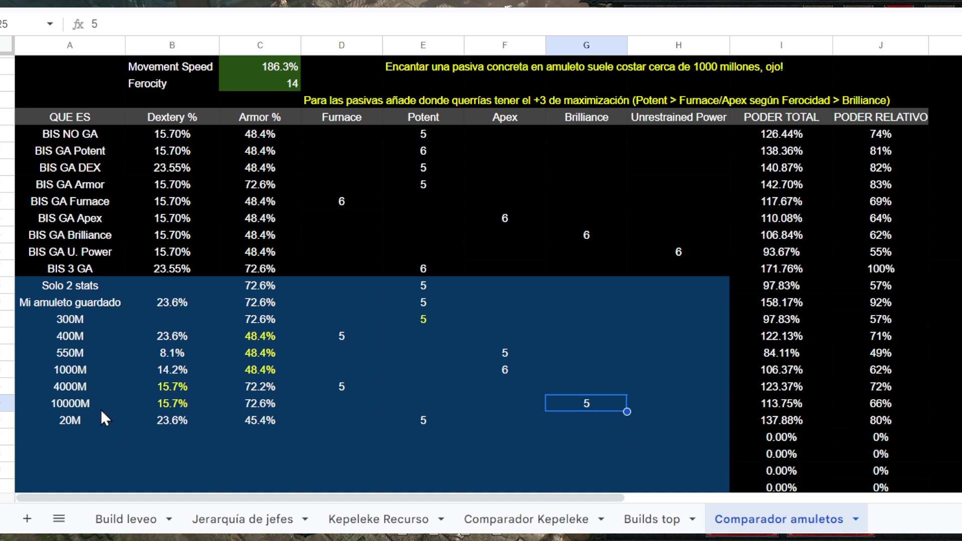
click(84, 406)
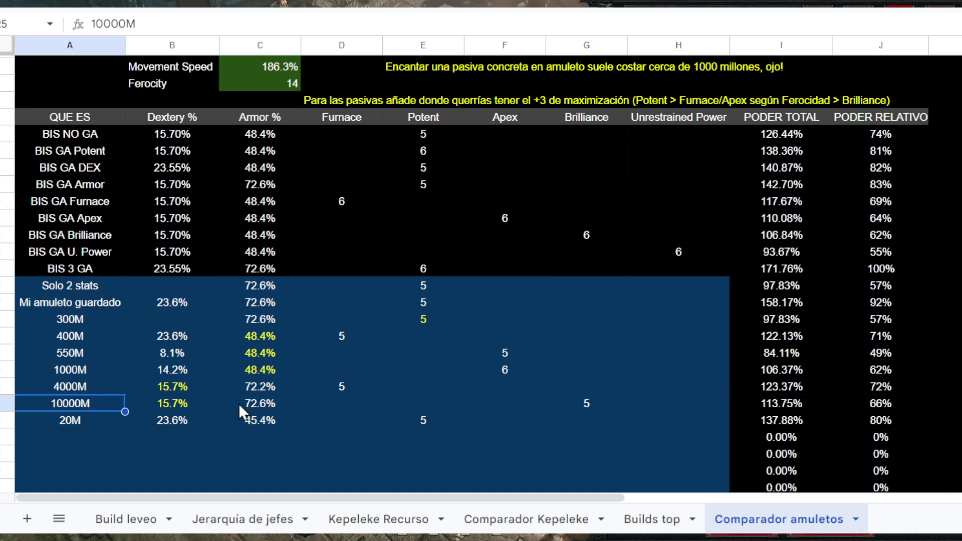
Step: Examine the Dexterity, Armor and Potent entries of the 20M amulet
click(82, 422)
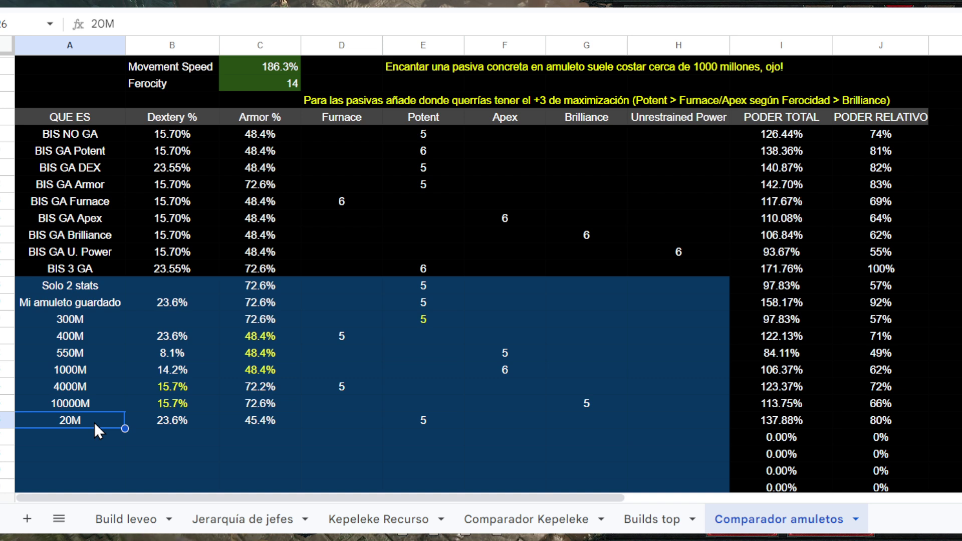
click(414, 425)
click(258, 422)
click(177, 422)
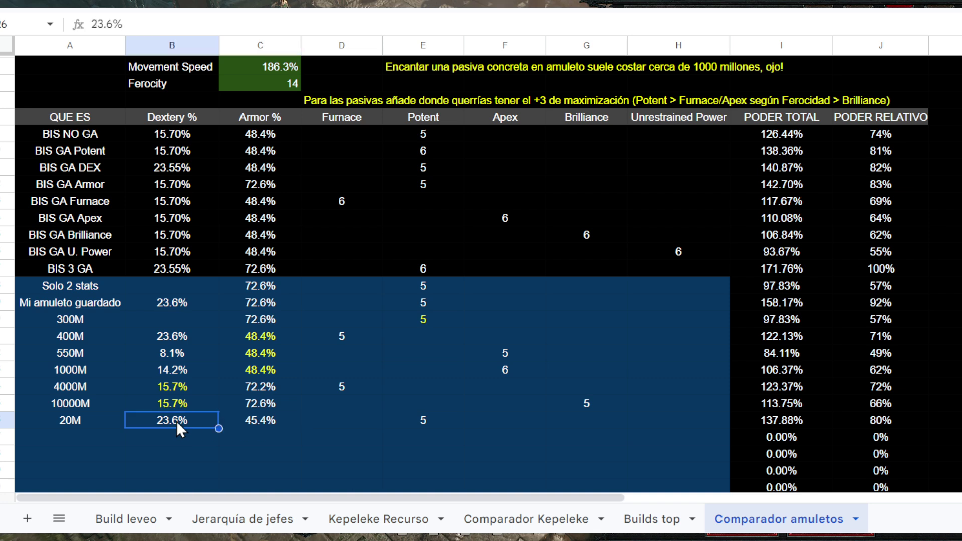
click(270, 426)
click(425, 427)
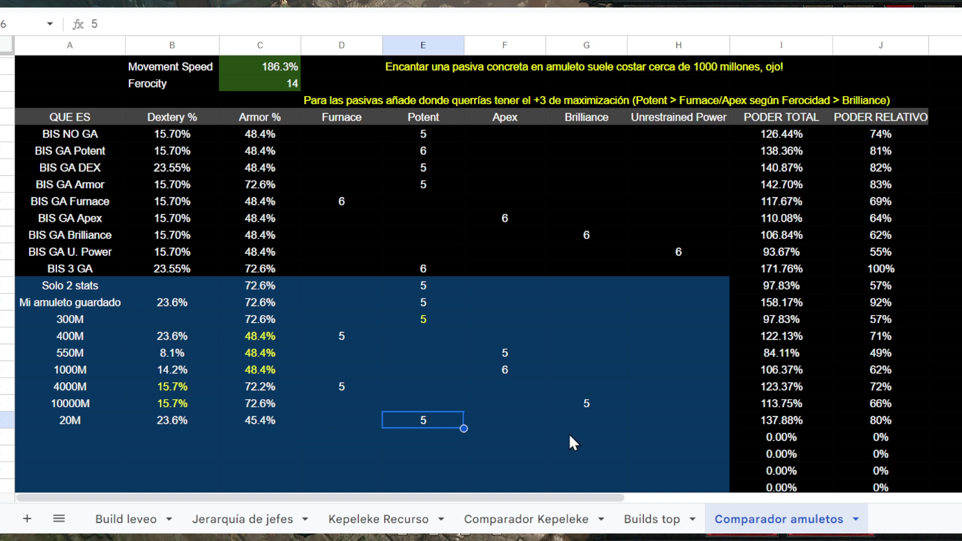
click(204, 418)
click(270, 424)
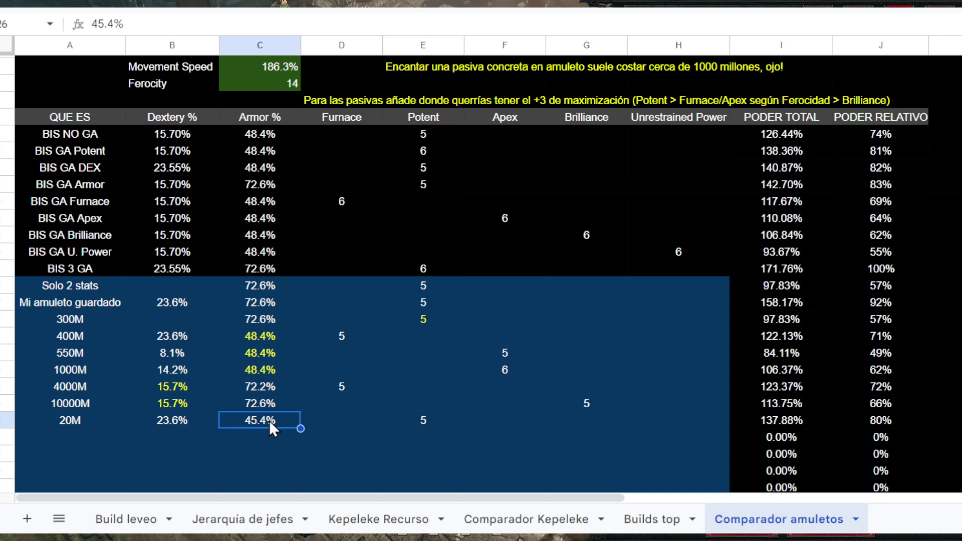
click(400, 430)
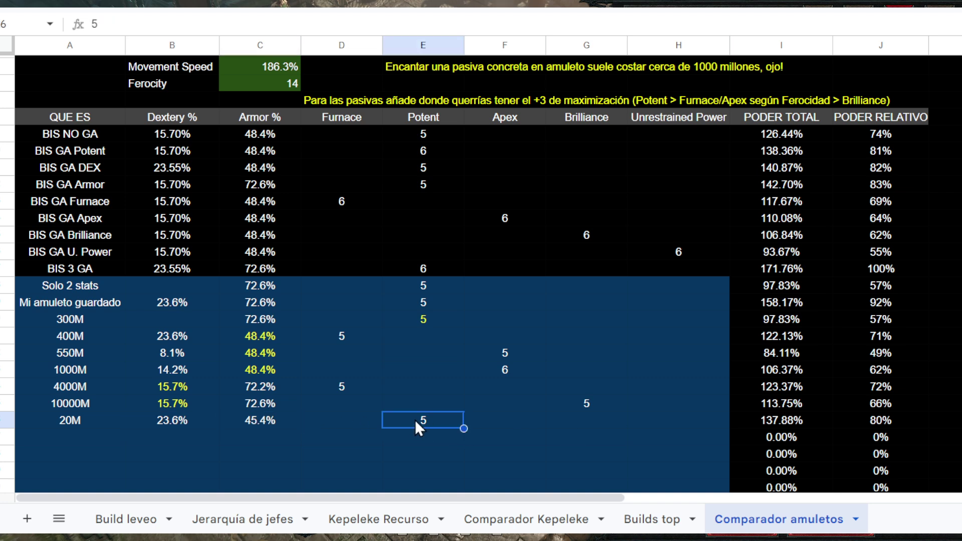
Step: Check the relative power formula of the 20M amulet against its price label and Potent entry
click(77, 424)
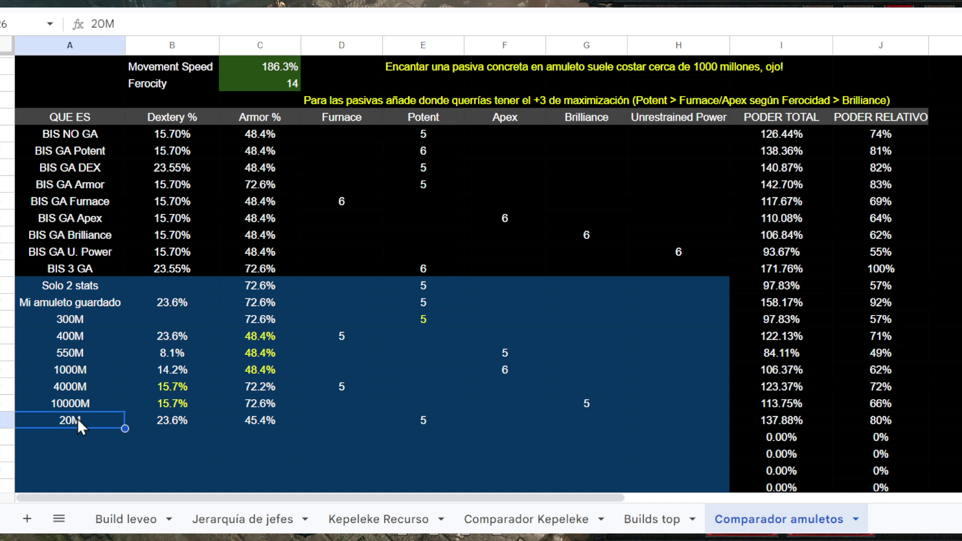
click(883, 426)
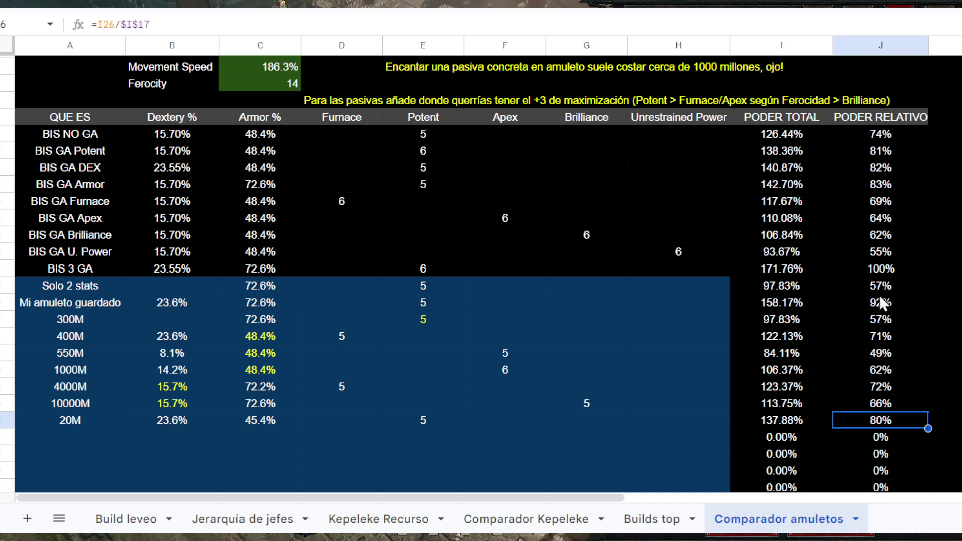
click(64, 426)
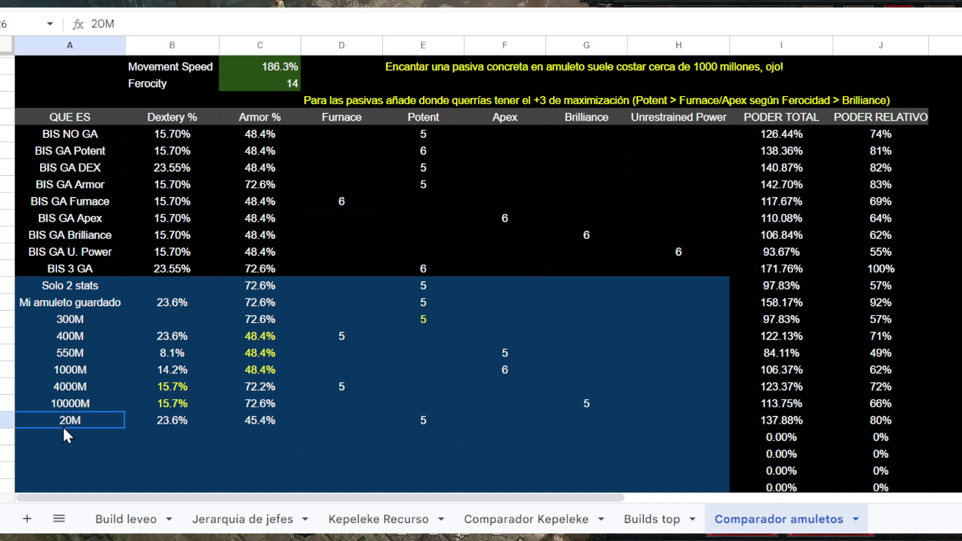
click(432, 420)
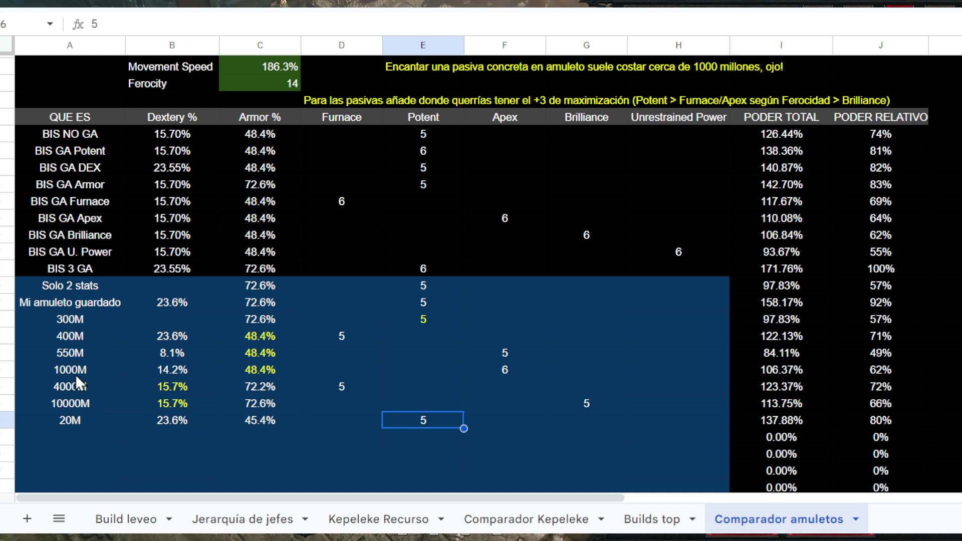
Step: Examine the picture of the sold 20M amulet below the comparison table and return to the amulet rows
scroll(289, 371, down, 15)
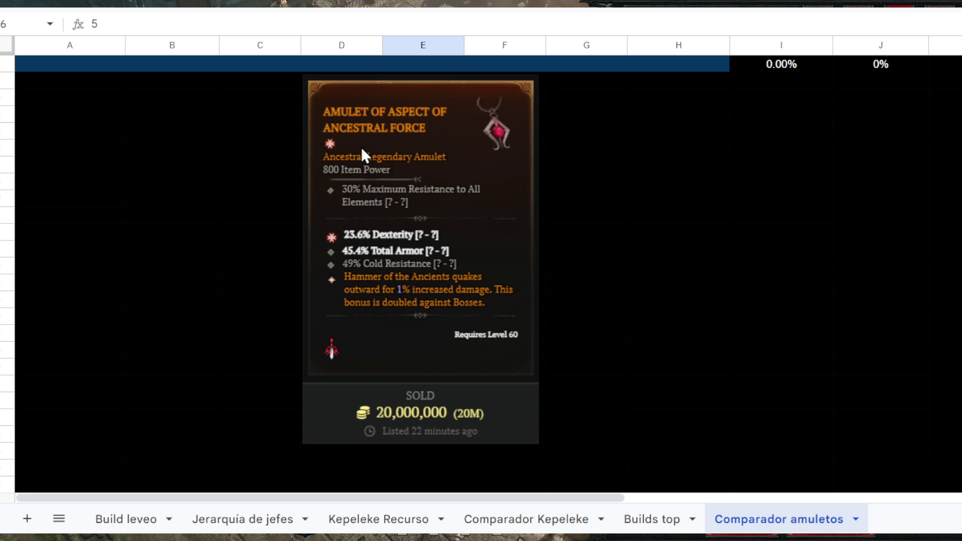
click(411, 222)
click(600, 233)
click(366, 152)
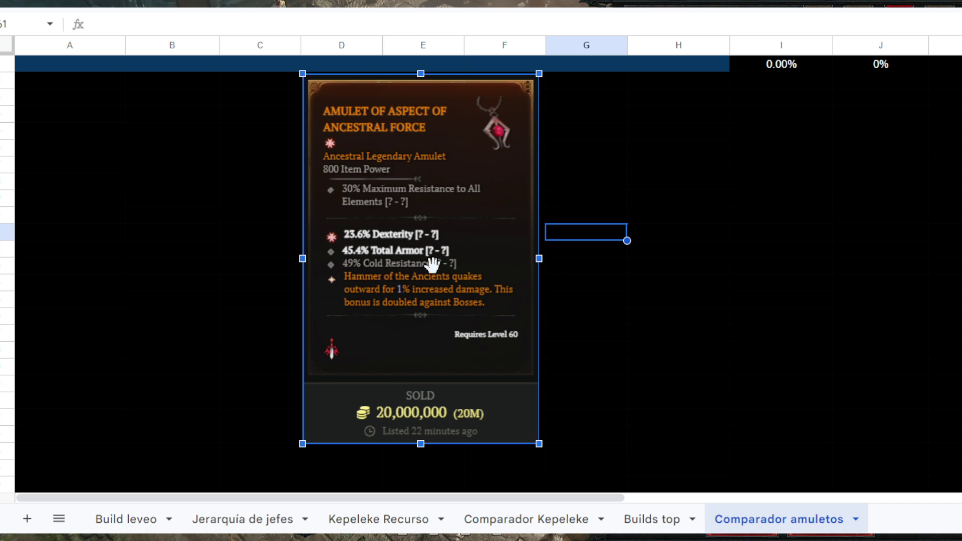
scroll(515, 296, up, 10)
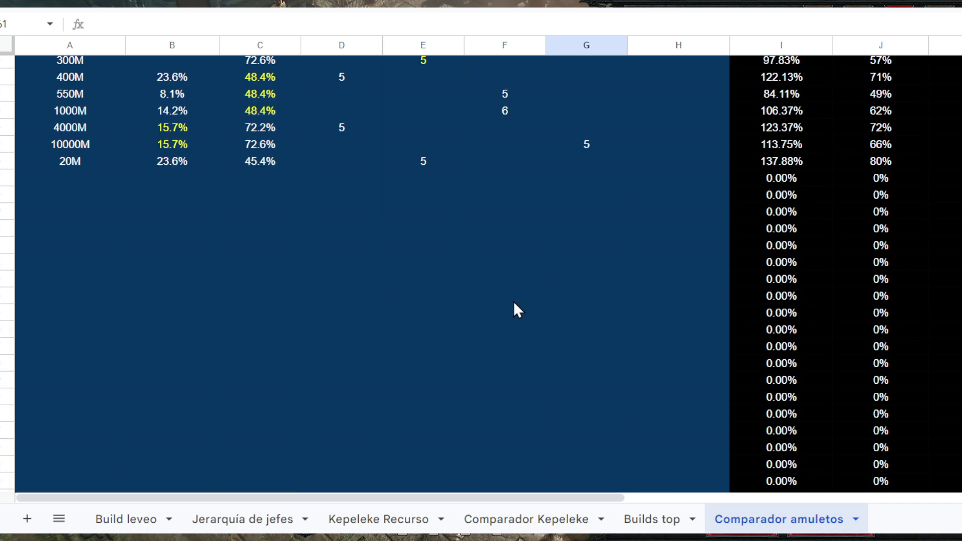
scroll(513, 301, up, 5)
click(515, 287)
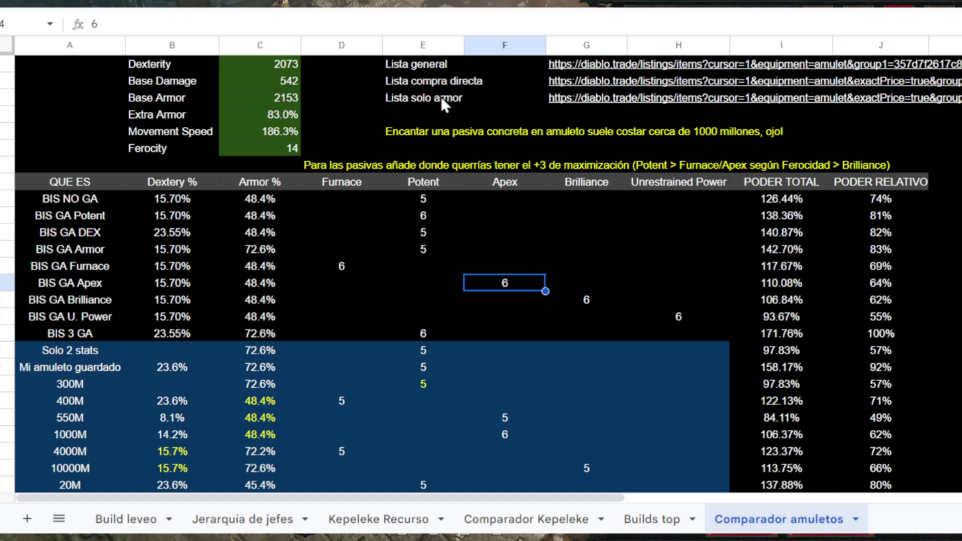
Step: Open the Lista general link, browse the amulet listings and their prices on diablo.trade, and return to the spreadsheet
click(422, 69)
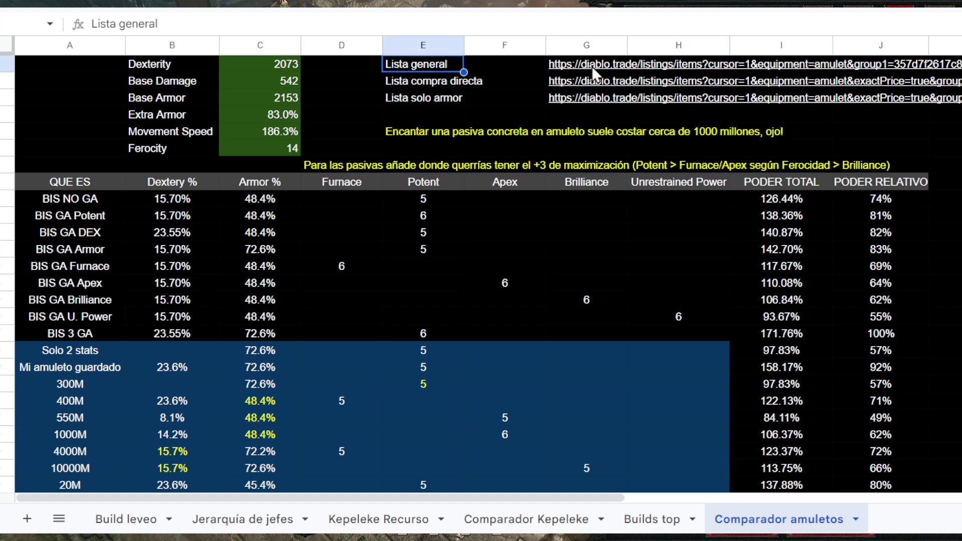
mouse_move(567, 65)
click(507, 68)
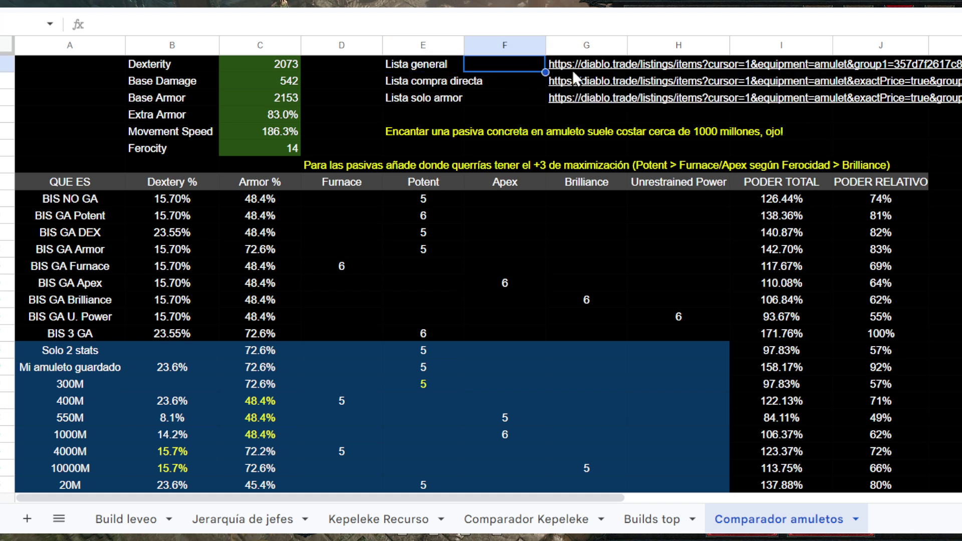
click(609, 91)
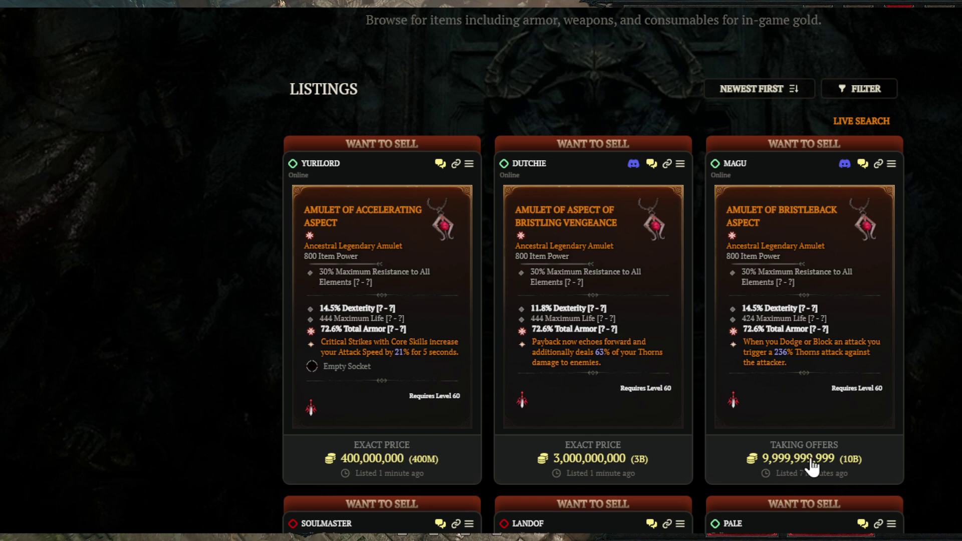
scroll(600, 287, down, 5)
scroll(604, 292, up, 7)
key(ctrl+Tab)
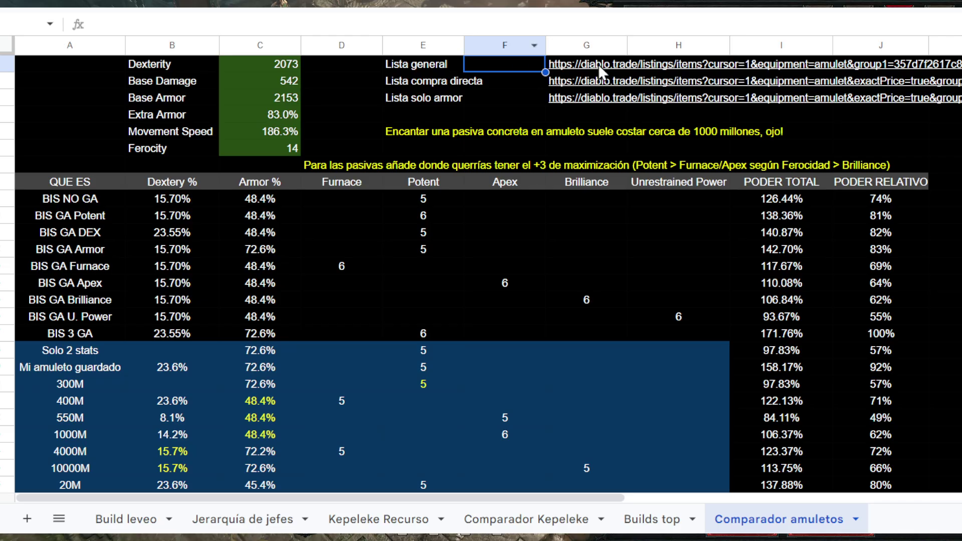
Step: Open the Lista compra directa link and examine the Furnace stat of the 400M Bristling Vengeance amulet
click(458, 85)
click(571, 82)
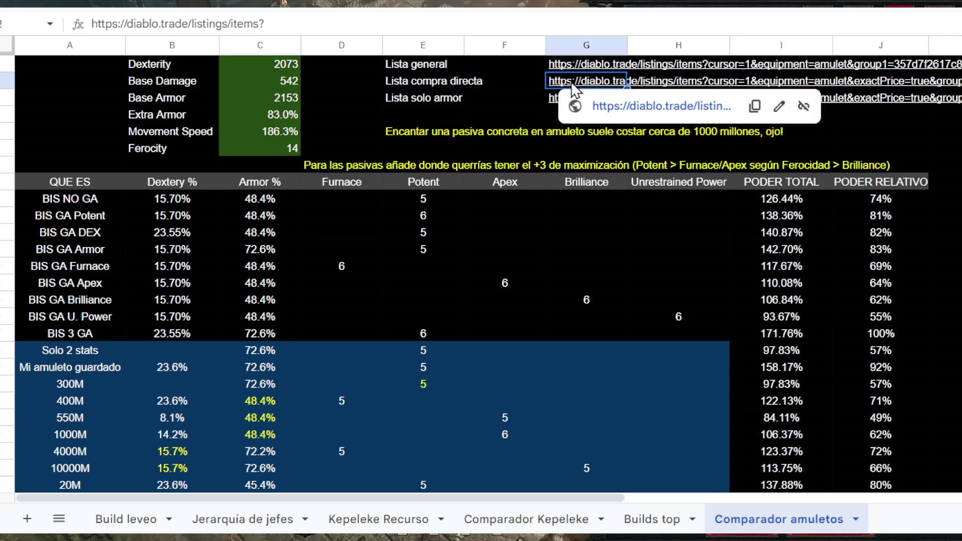
click(625, 107)
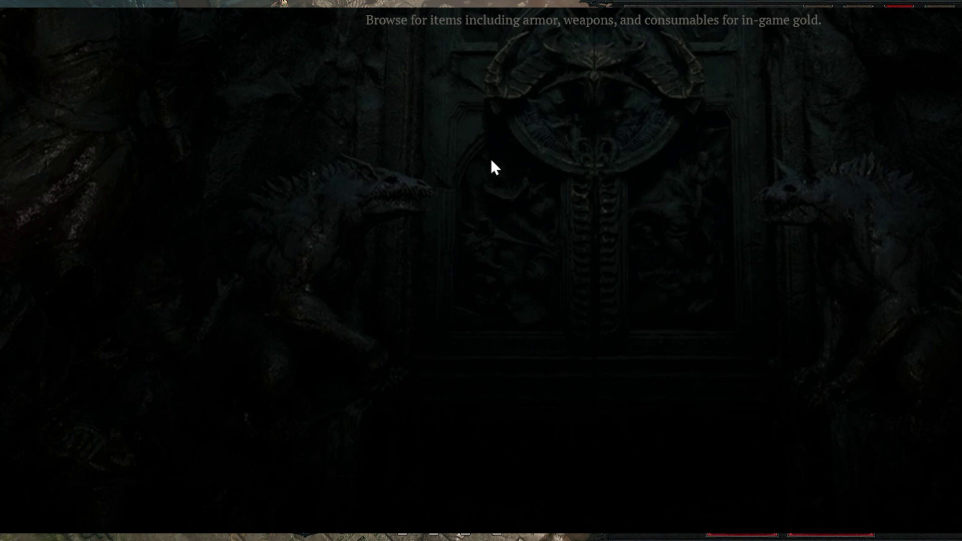
scroll(264, 245, down, 3)
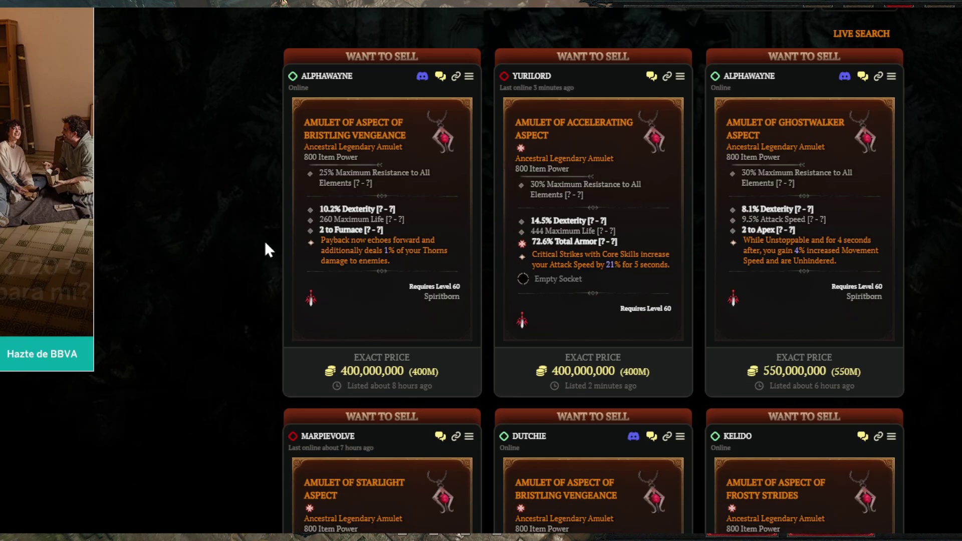
scroll(265, 245, up, 1)
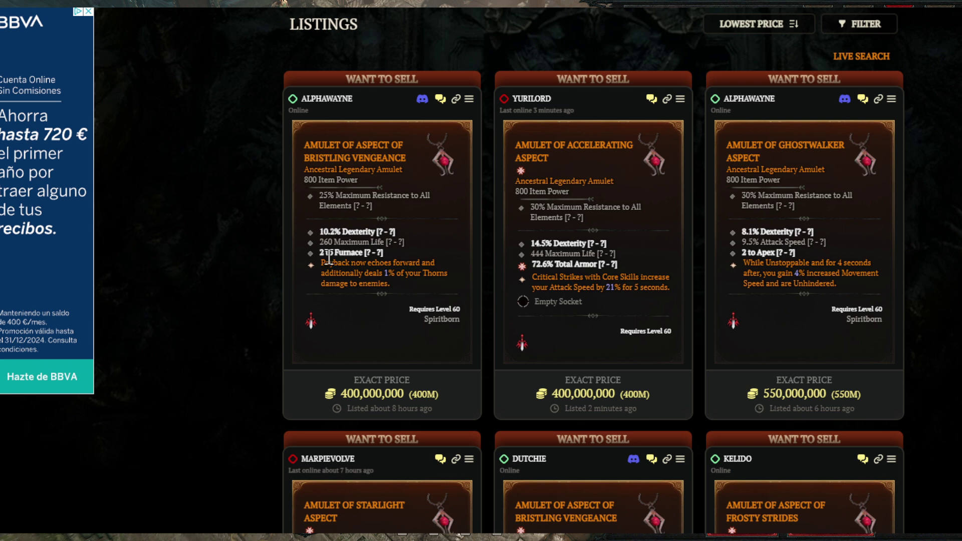
drag(318, 254, 384, 254)
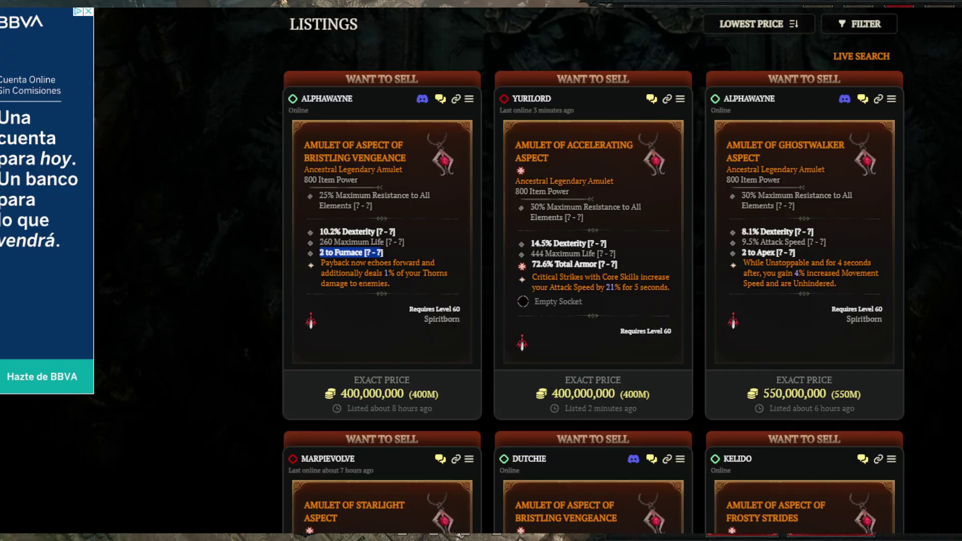
Step: Check the 400M amulet's Armor entry in the spreadsheet against the Total Armor stat of the Accelerating Aspect listing
key(ctrl+Tab)
click(262, 402)
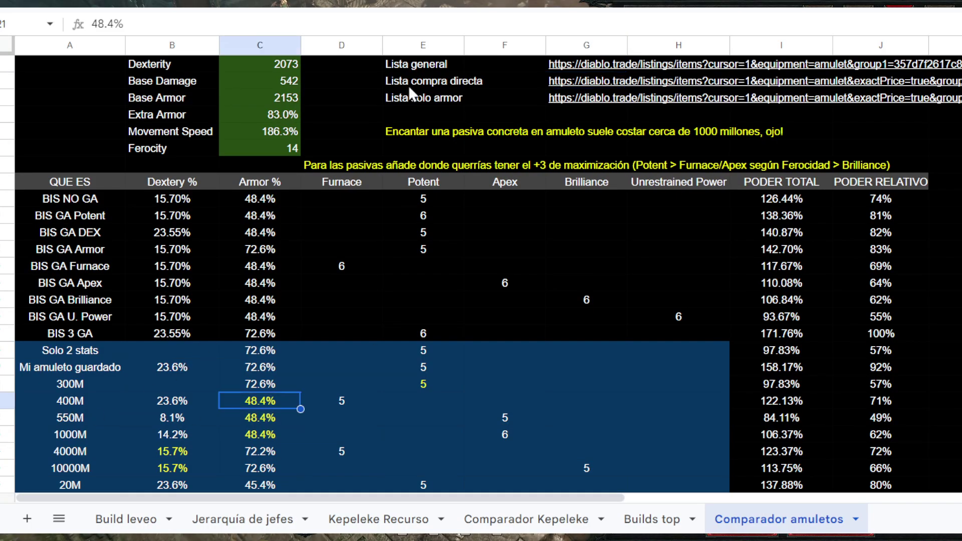
key(ctrl+shift+Tab)
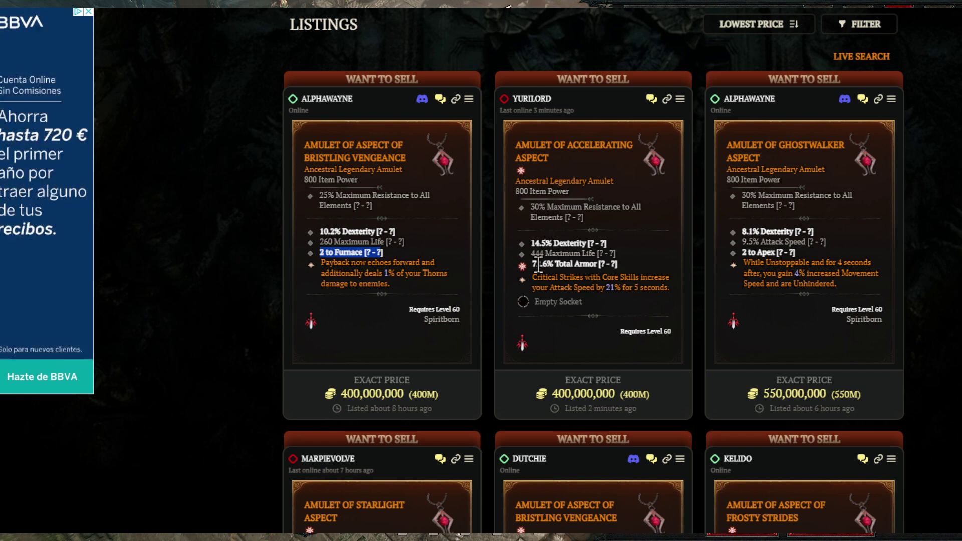
drag(532, 264, 621, 267)
click(622, 263)
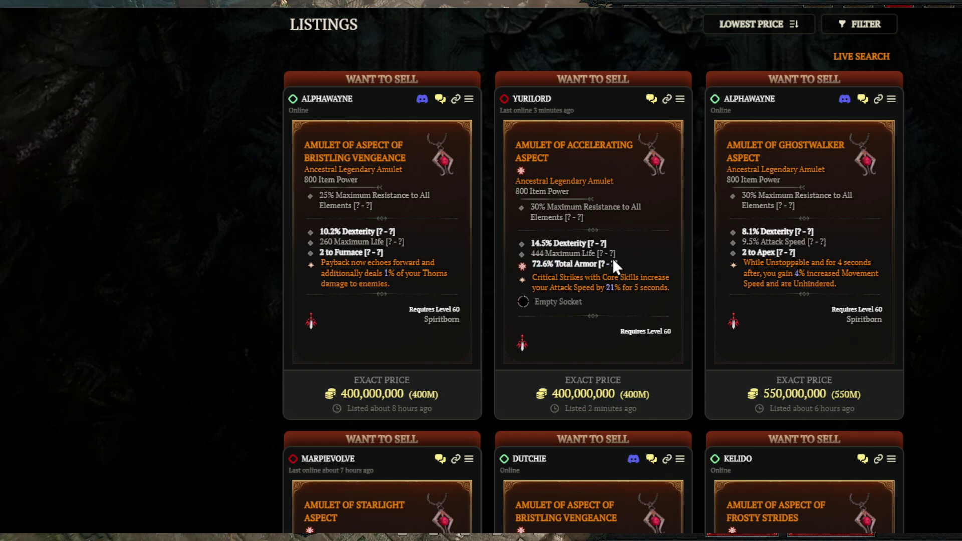
Step: Browse the remaining direct-purchase amulet listings and compare their stats and prices
scroll(622, 279, down, 10)
scroll(624, 284, up, 5)
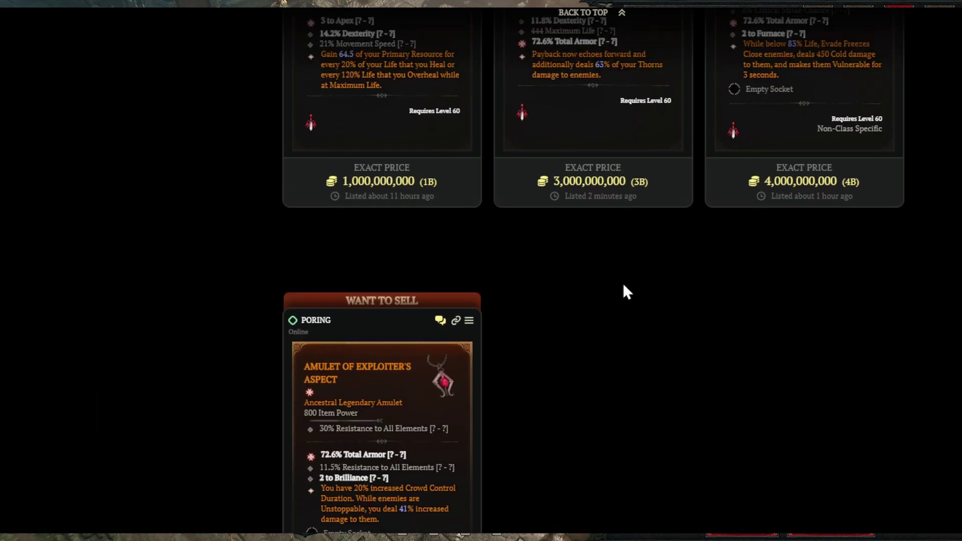
scroll(624, 287, down, 5)
scroll(624, 286, up, 8)
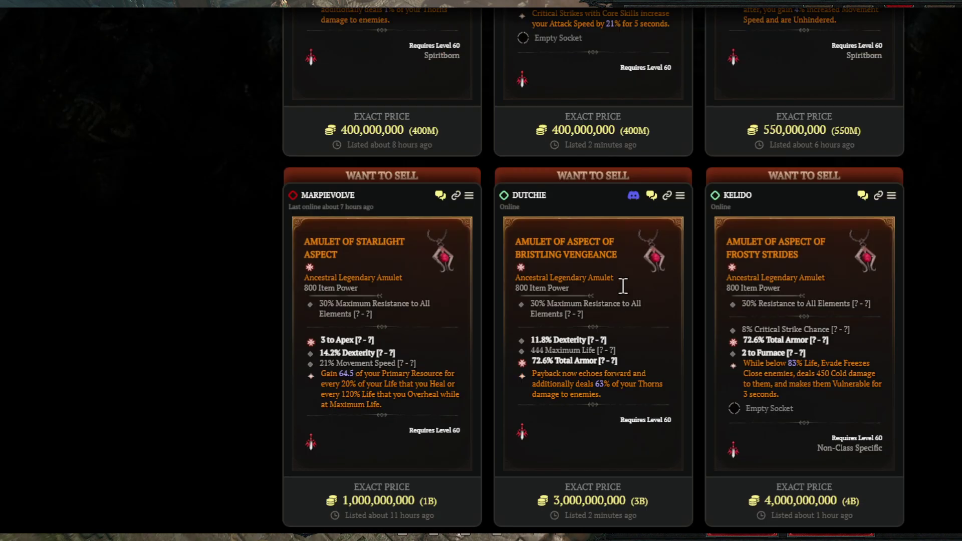
scroll(624, 287, down, 3)
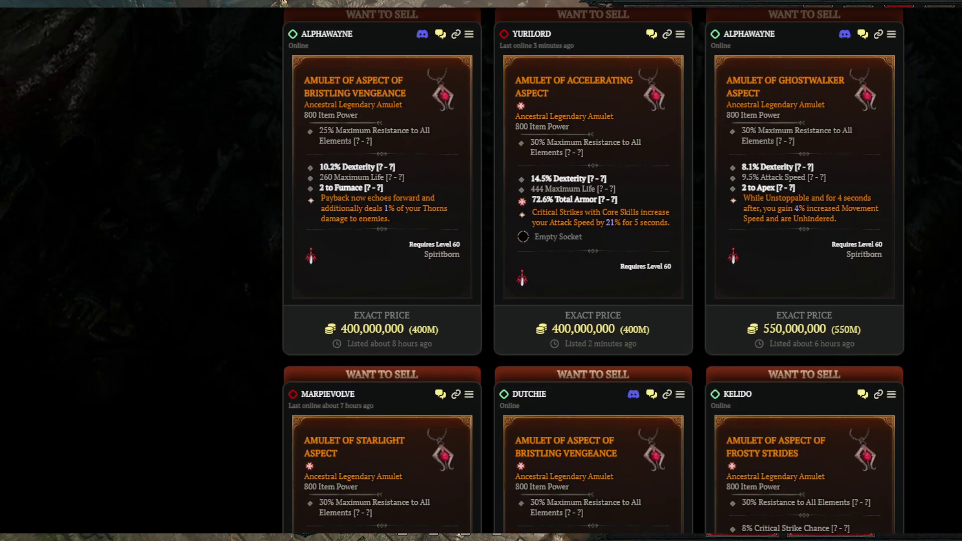
Step: Open the spreadsheet's Lista solo armor link and examine the Total Armor and Maximum Life stats of the Aspect of Might amulet
key(ctrl+Tab)
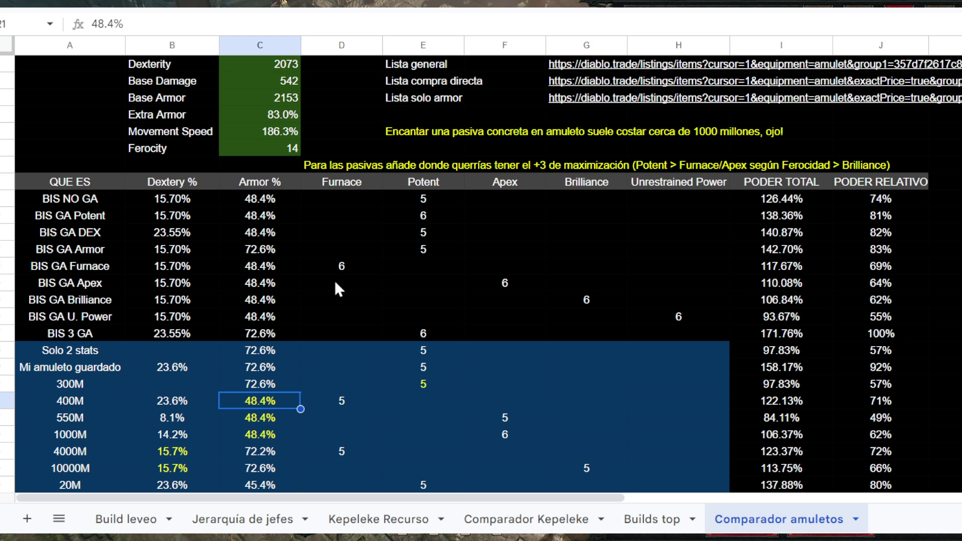
click(563, 102)
click(594, 128)
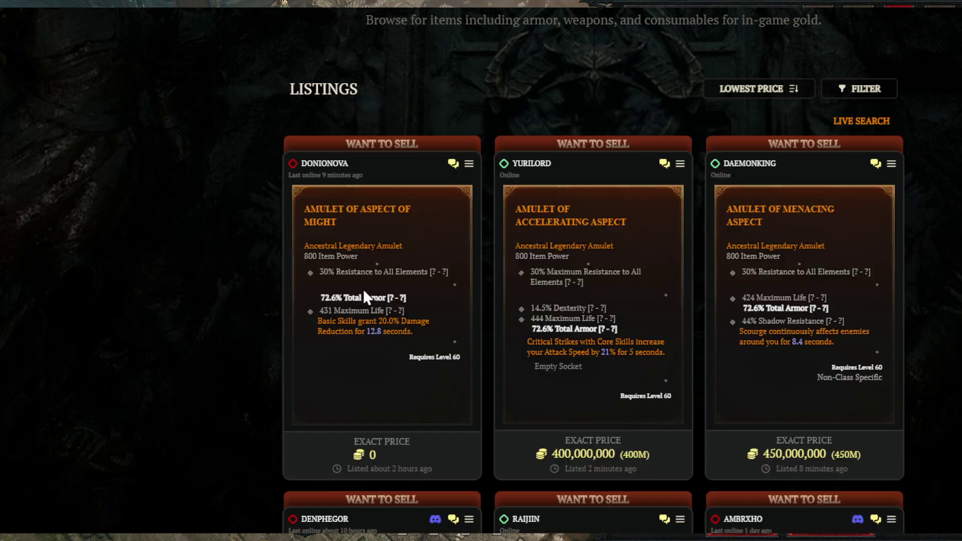
scroll(399, 305, down, 1)
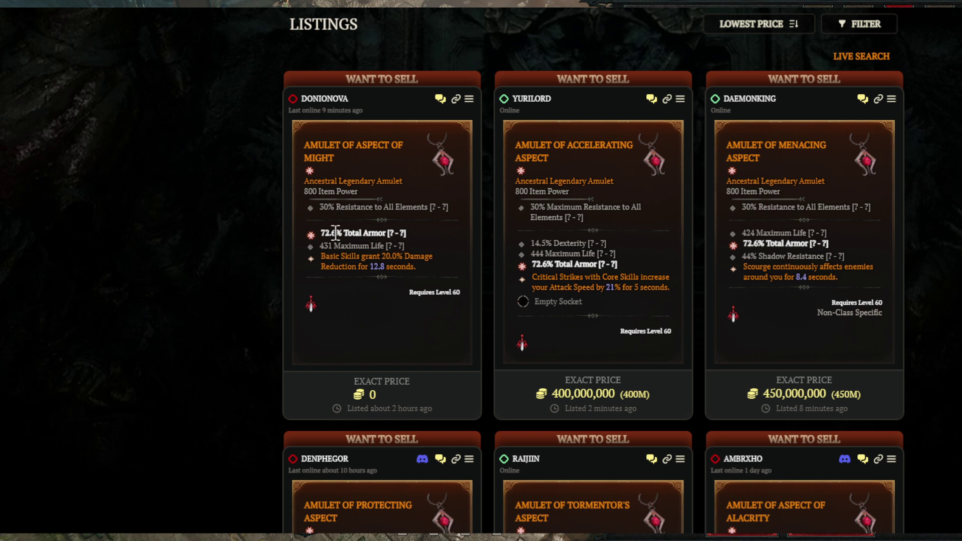
drag(322, 233, 386, 233)
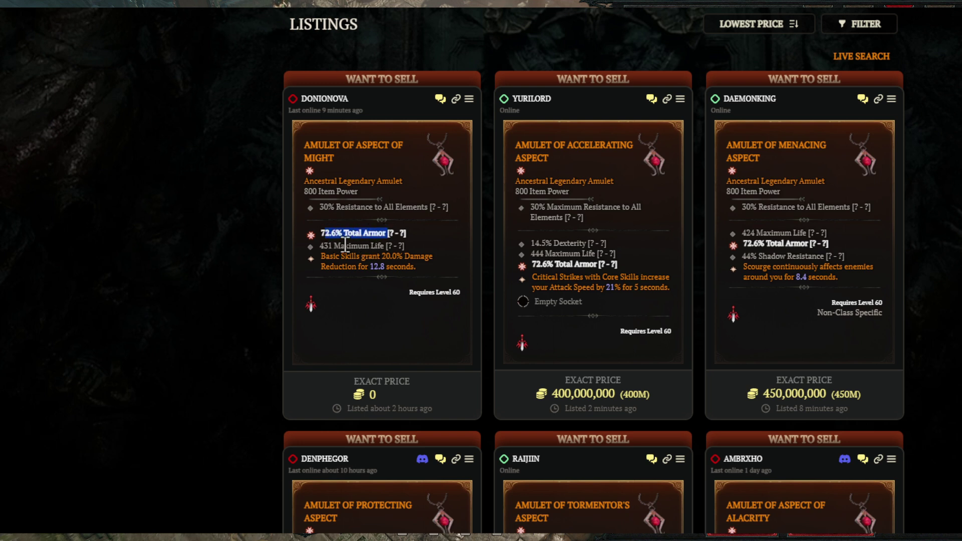
drag(324, 245, 384, 246)
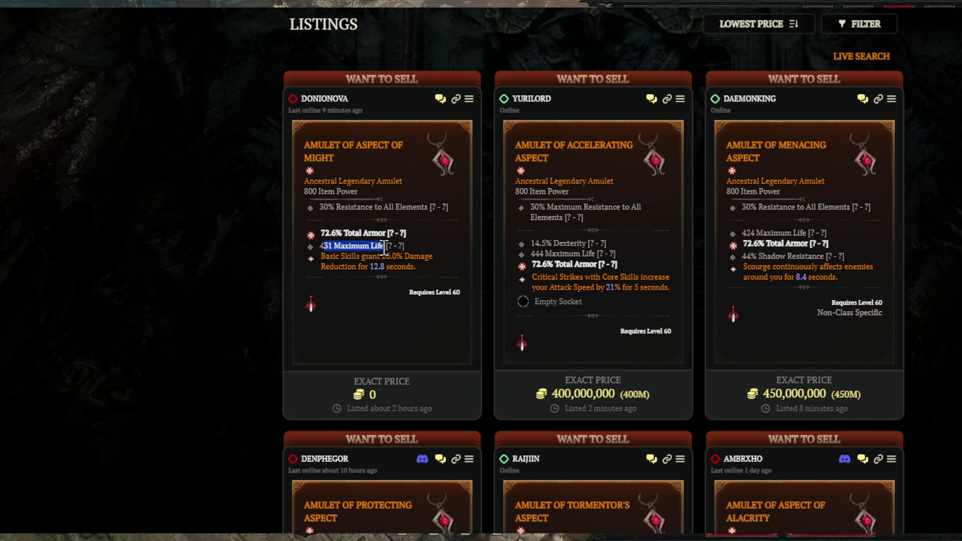
click(384, 246)
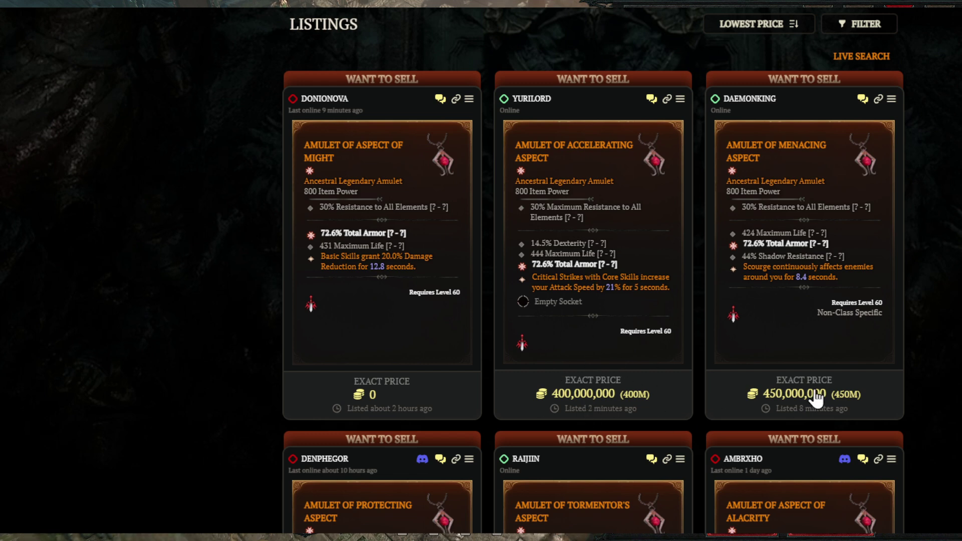
Step: Look over the other armor-only amulet listings and return to the comparison spreadsheet
scroll(490, 300, down, 3)
scroll(490, 300, up, 4)
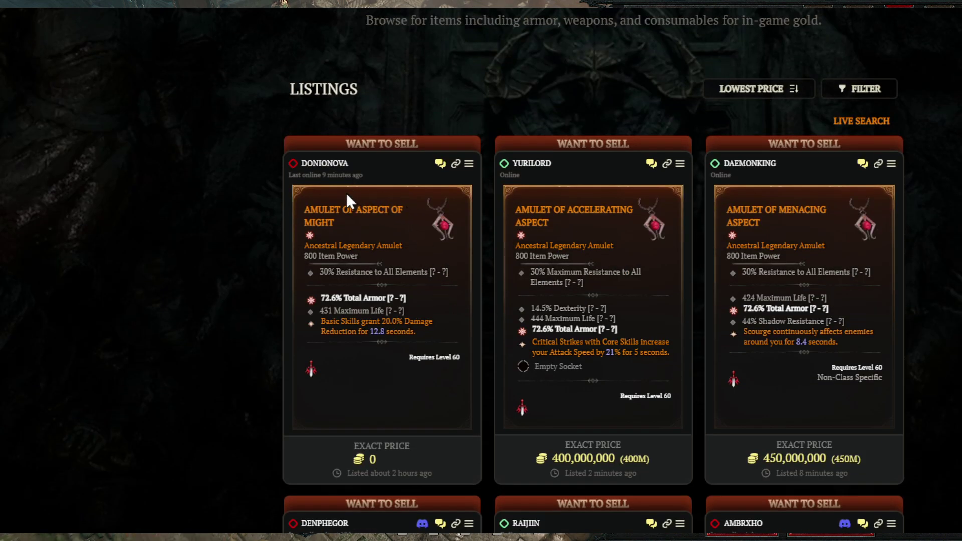
click(284, 3)
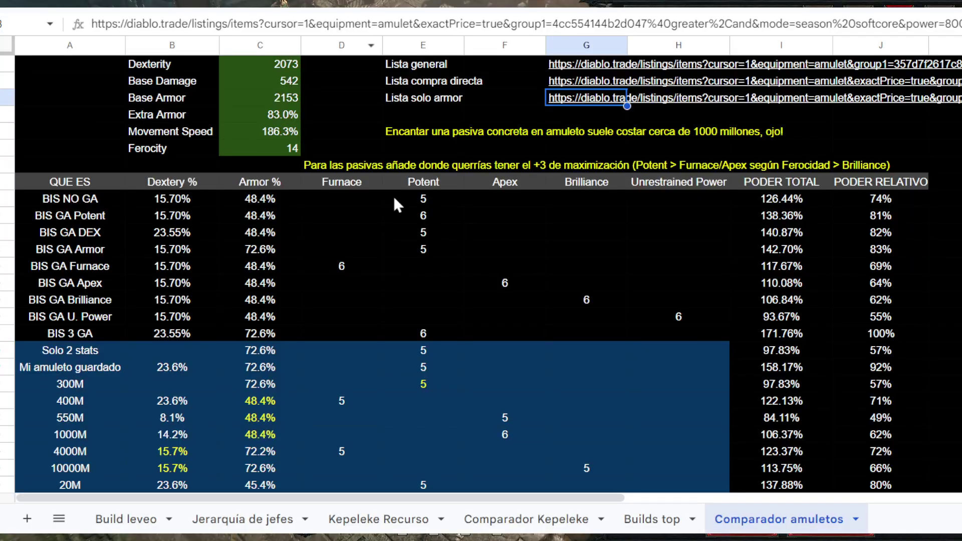
Step: Show the Make a copy option for the spreadsheet without creating a copy
click(106, 81)
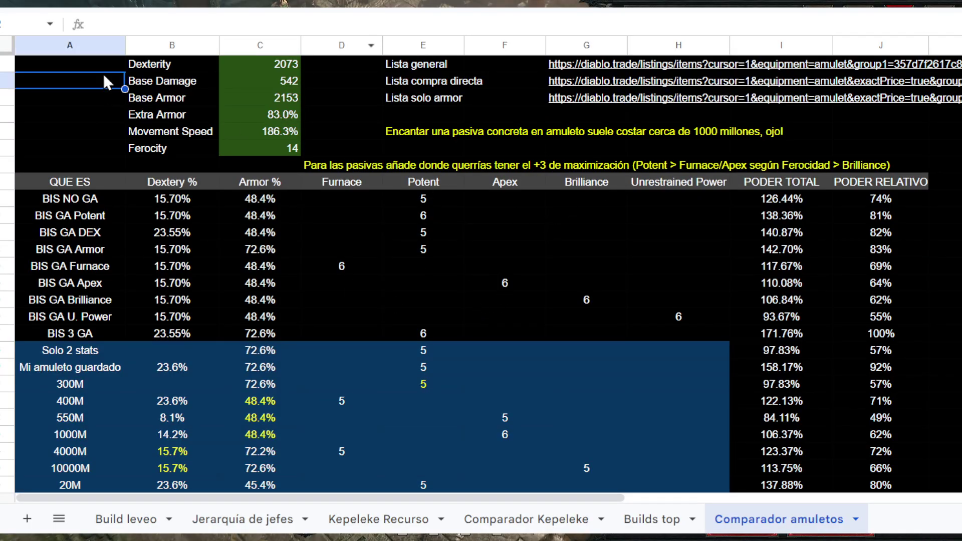
key(alt+f)
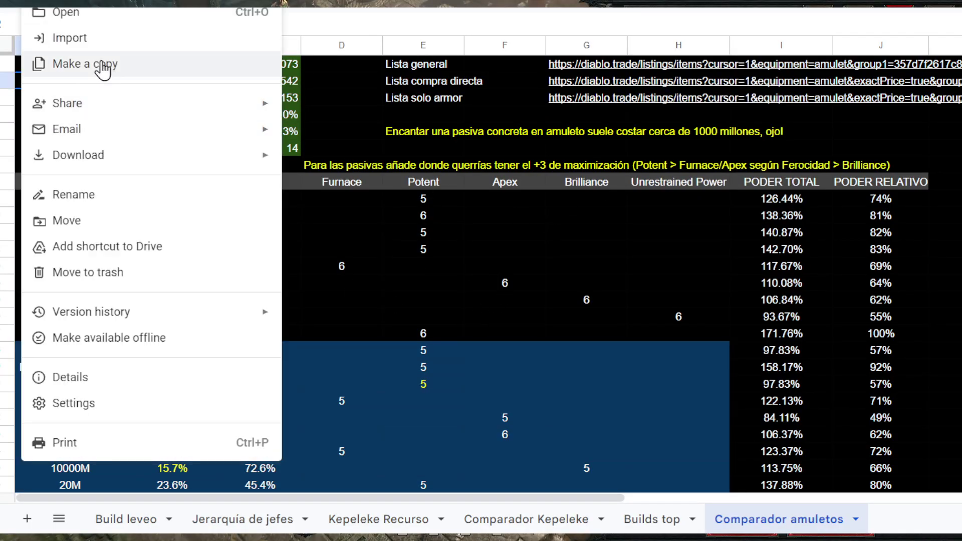
click(398, 151)
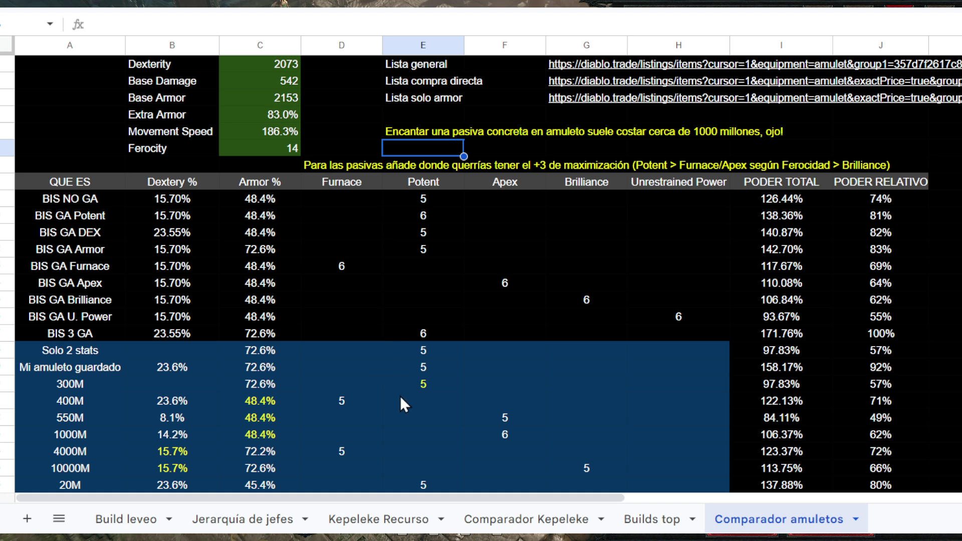